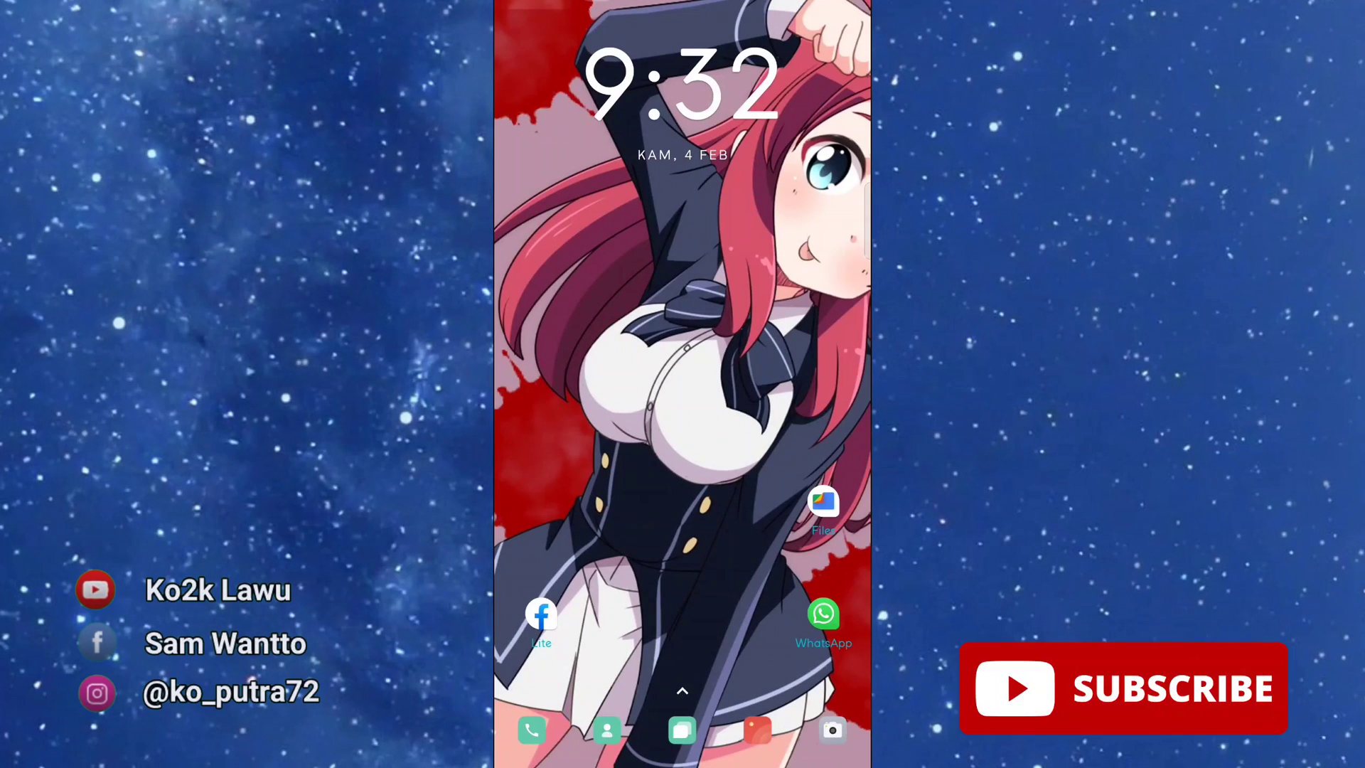
# Open Chrome, rerun the 'remove video background' Google search, and open the remove.bg Unscreen article
pyautogui.moveTo(683, 640); pyautogui.dragTo(682, 285)
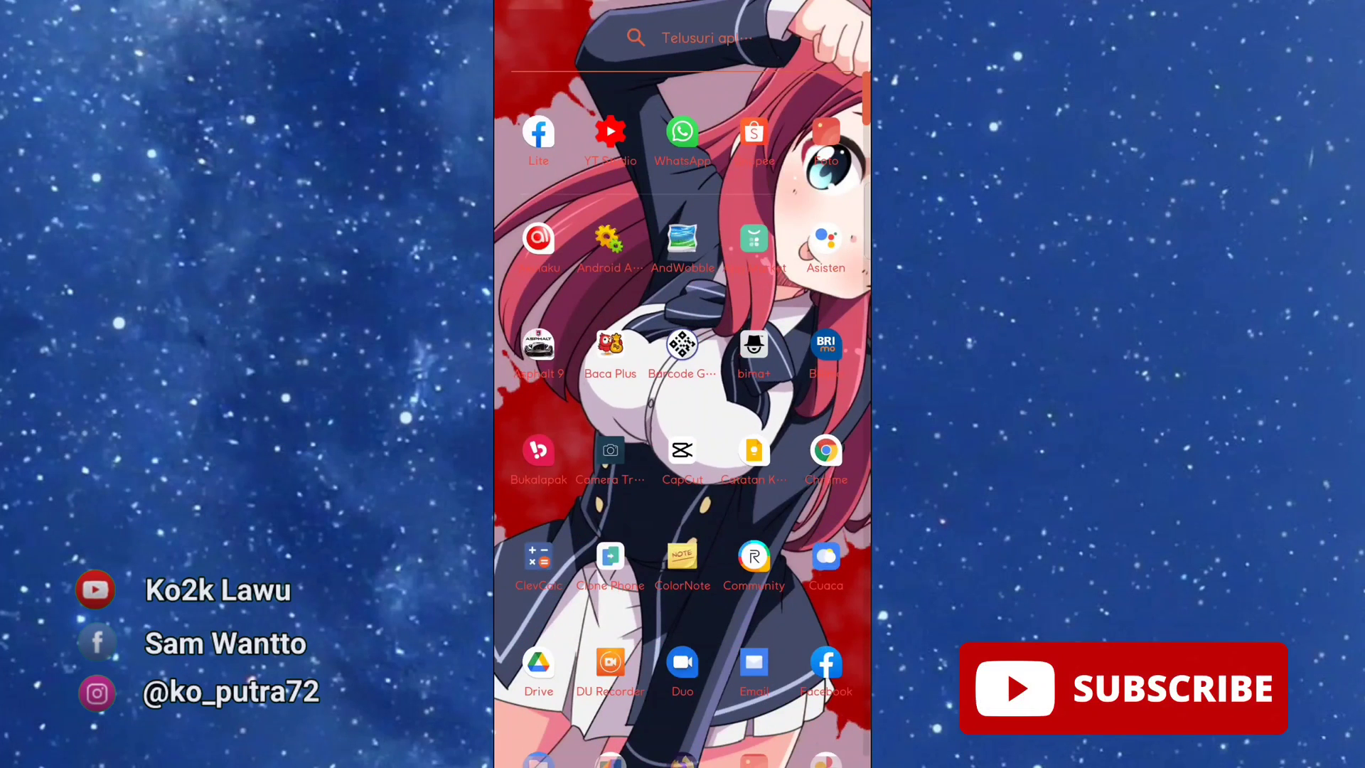
pyautogui.click(826, 449)
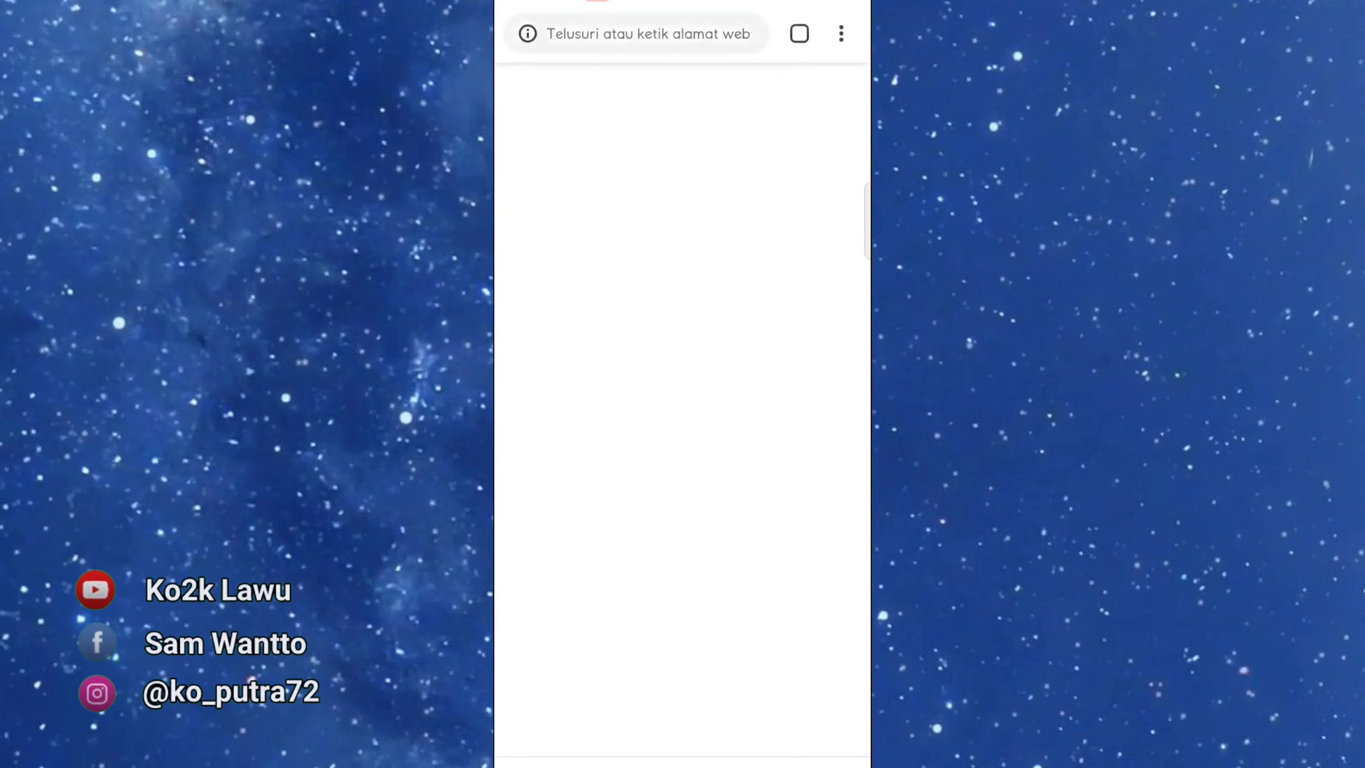
pyautogui.click(683, 286)
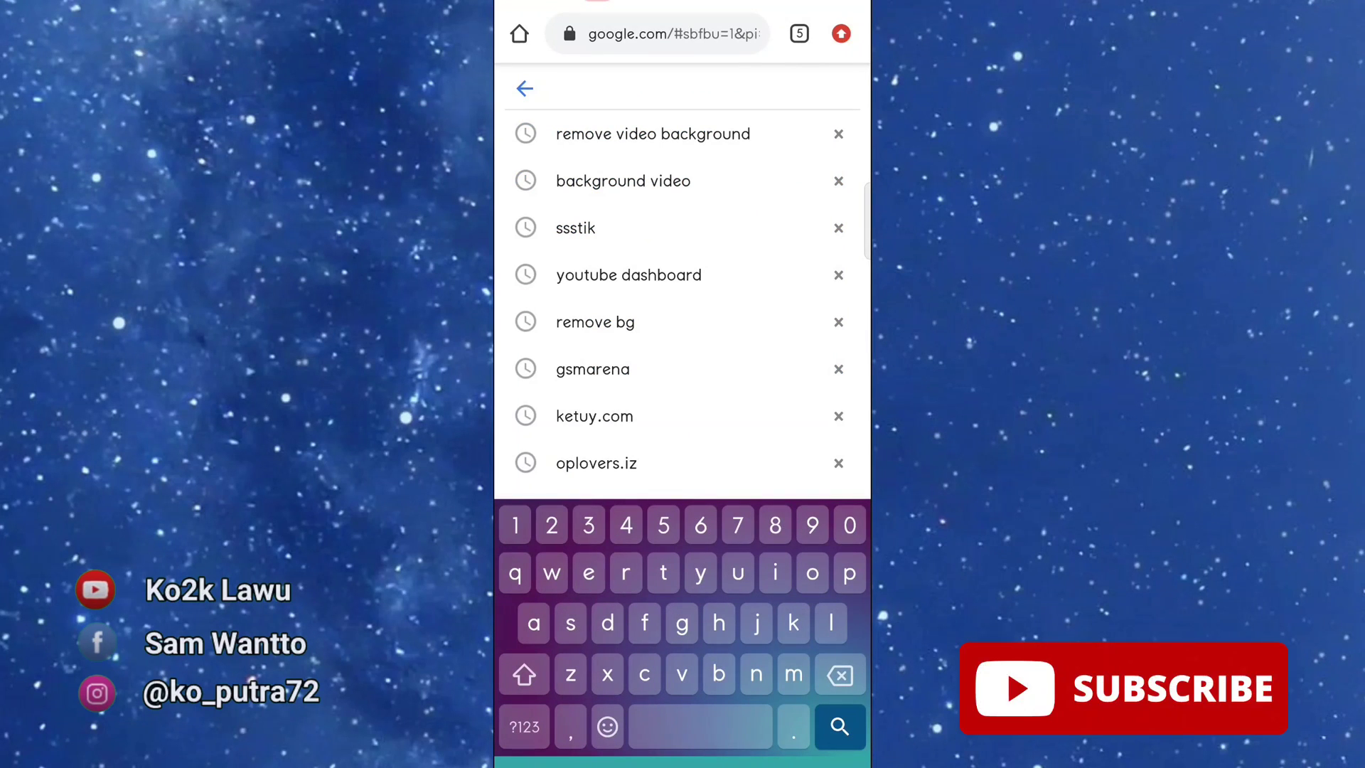
pyautogui.click(653, 134)
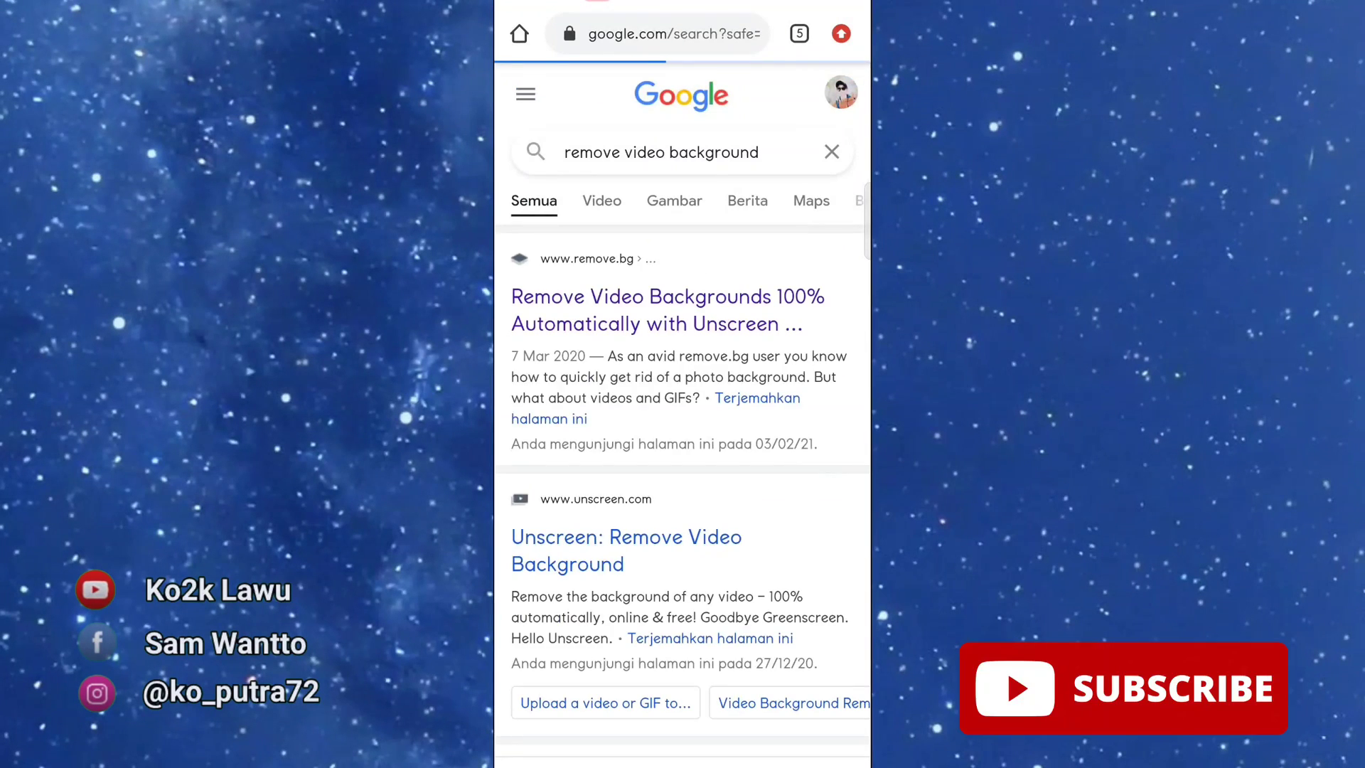
pyautogui.click(668, 298)
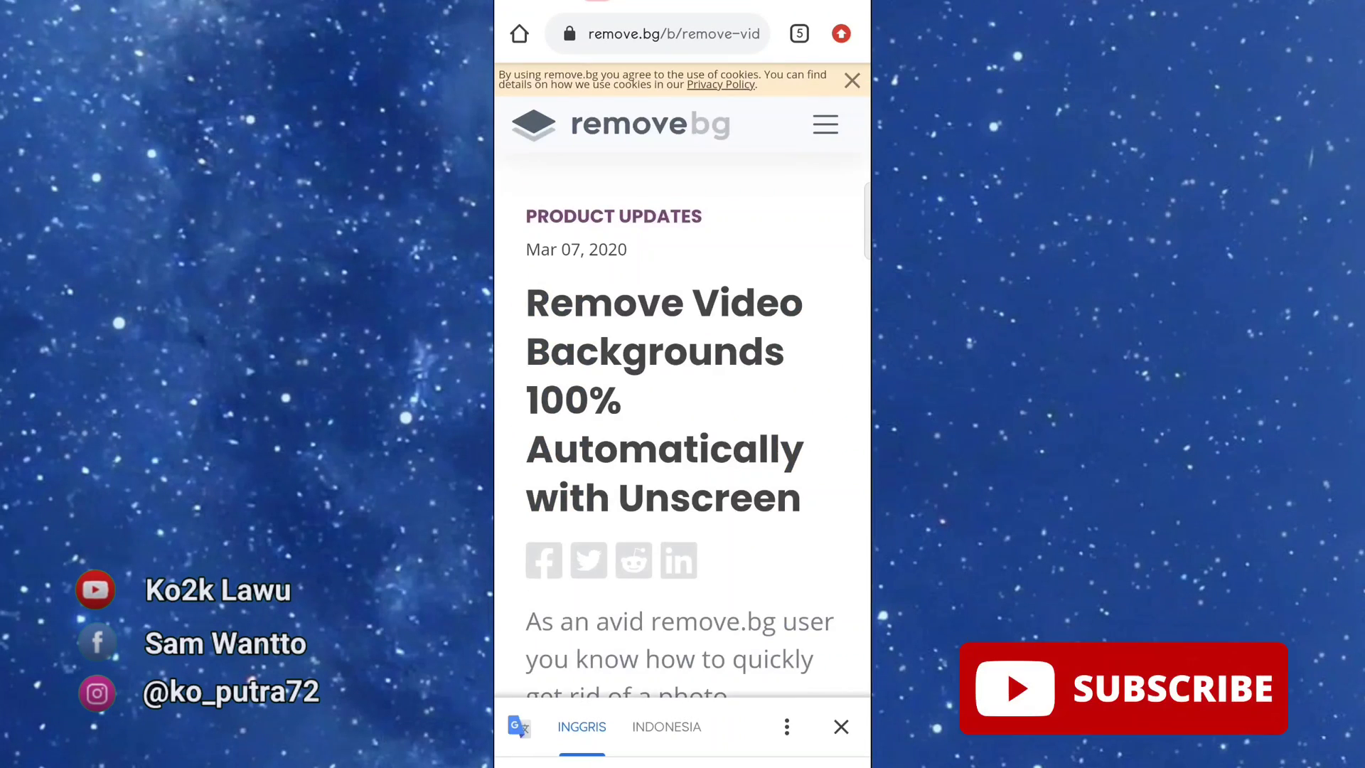
# Scroll through the Unscreen article down to the 'Try it now – Upload Video' button
pyautogui.scroll(-3, 682, 426)
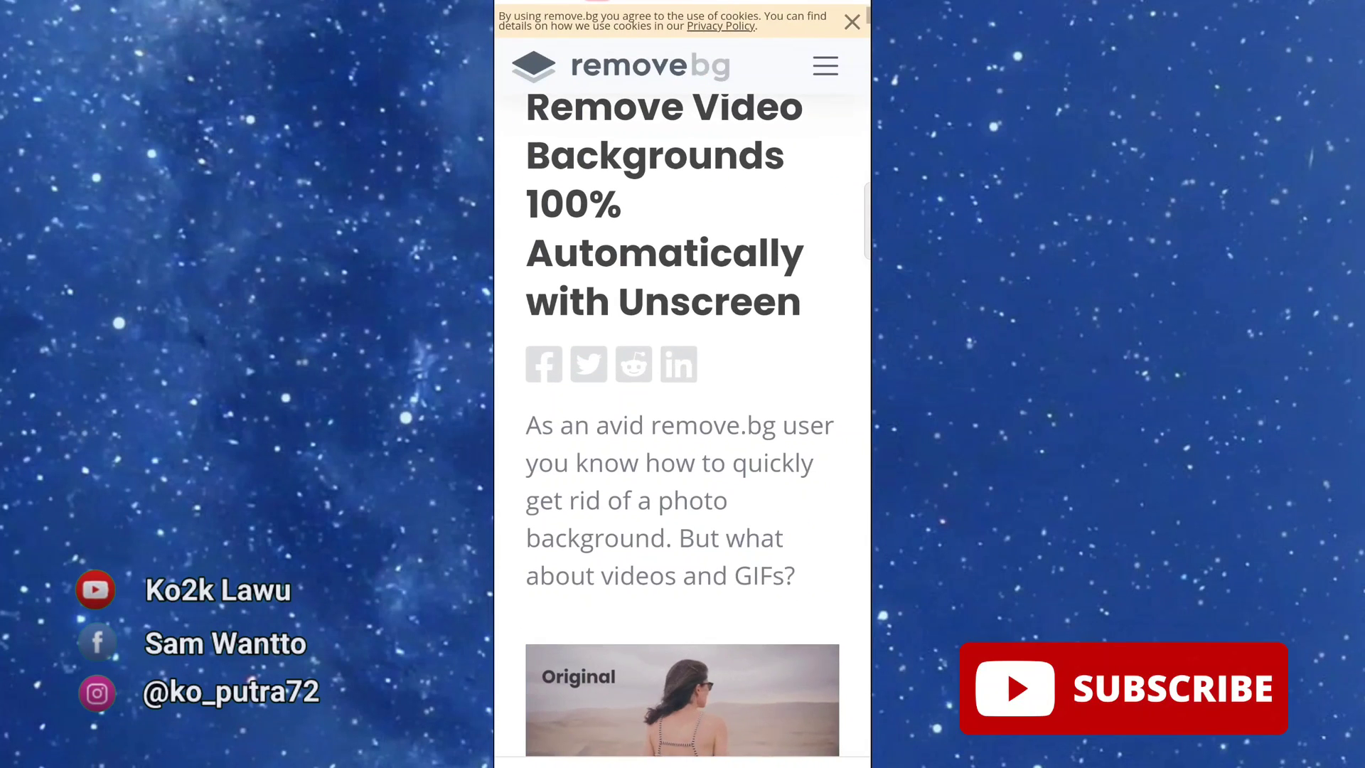
pyautogui.scroll(-5, 682, 426)
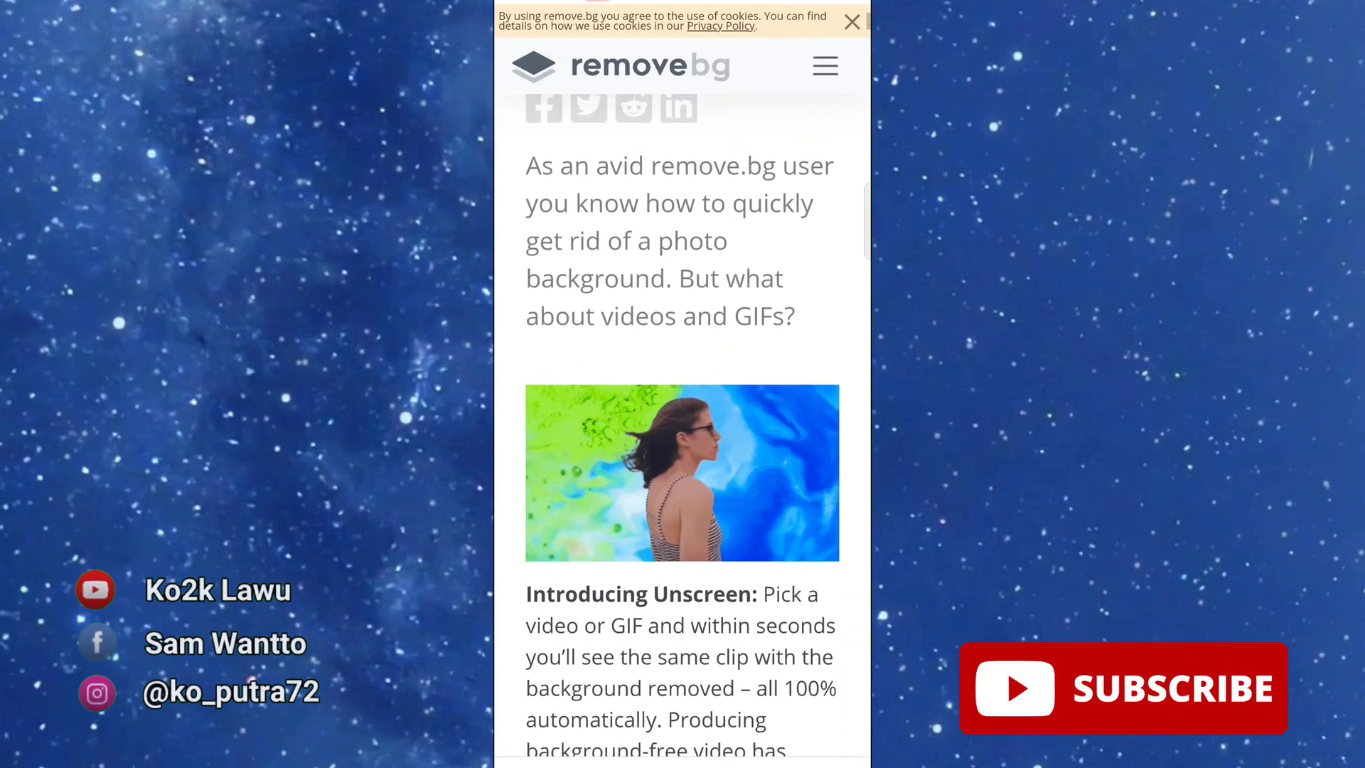
pyautogui.scroll(-2, 683, 426)
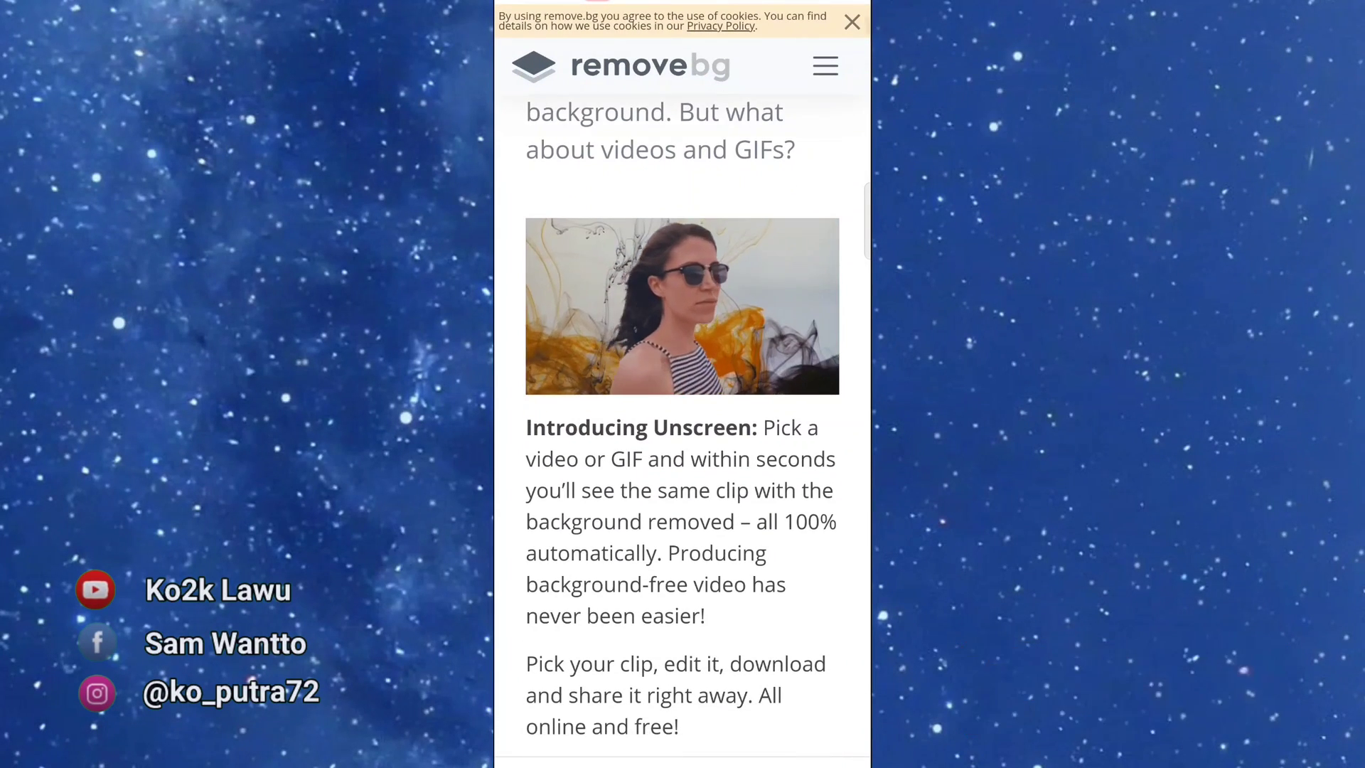
pyautogui.scroll(-3, 682, 427)
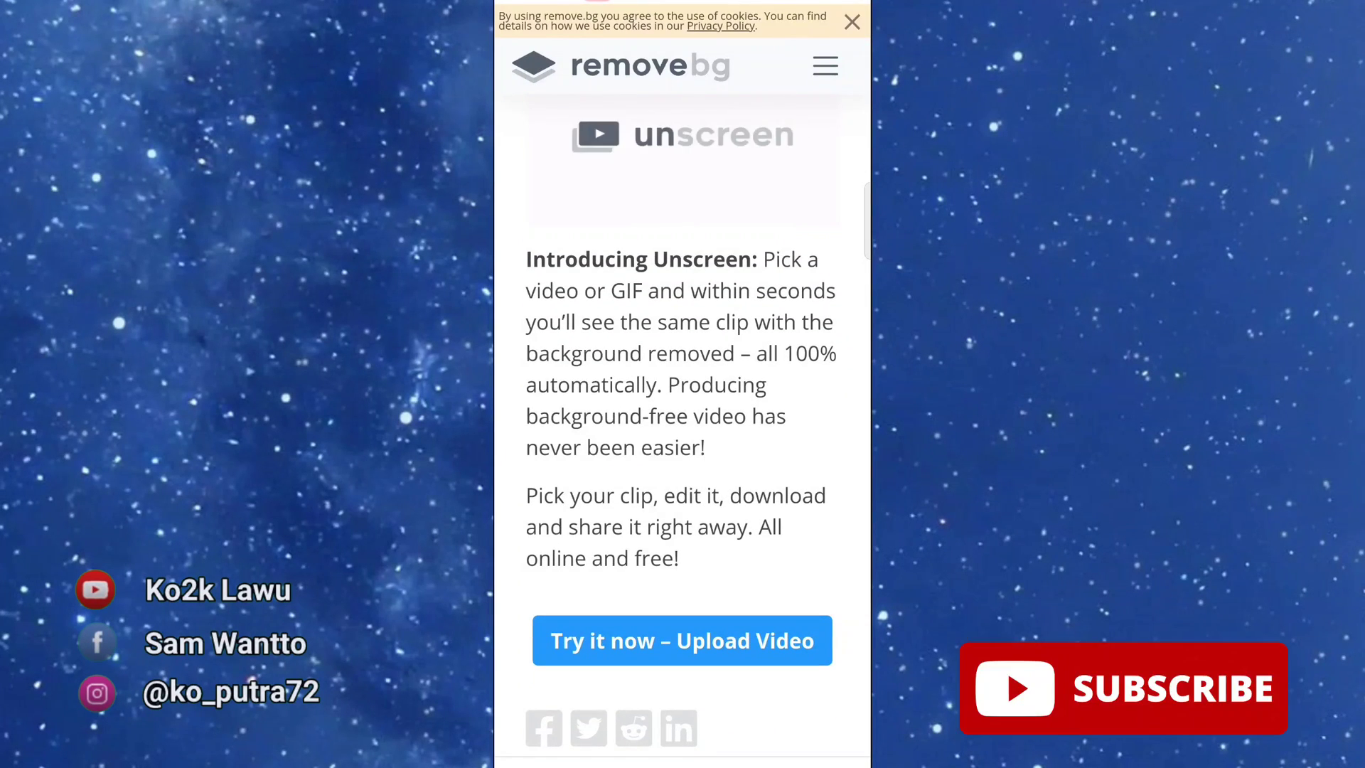
pyautogui.scroll(10, 682, 397)
pyautogui.scroll(-10, 683, 398)
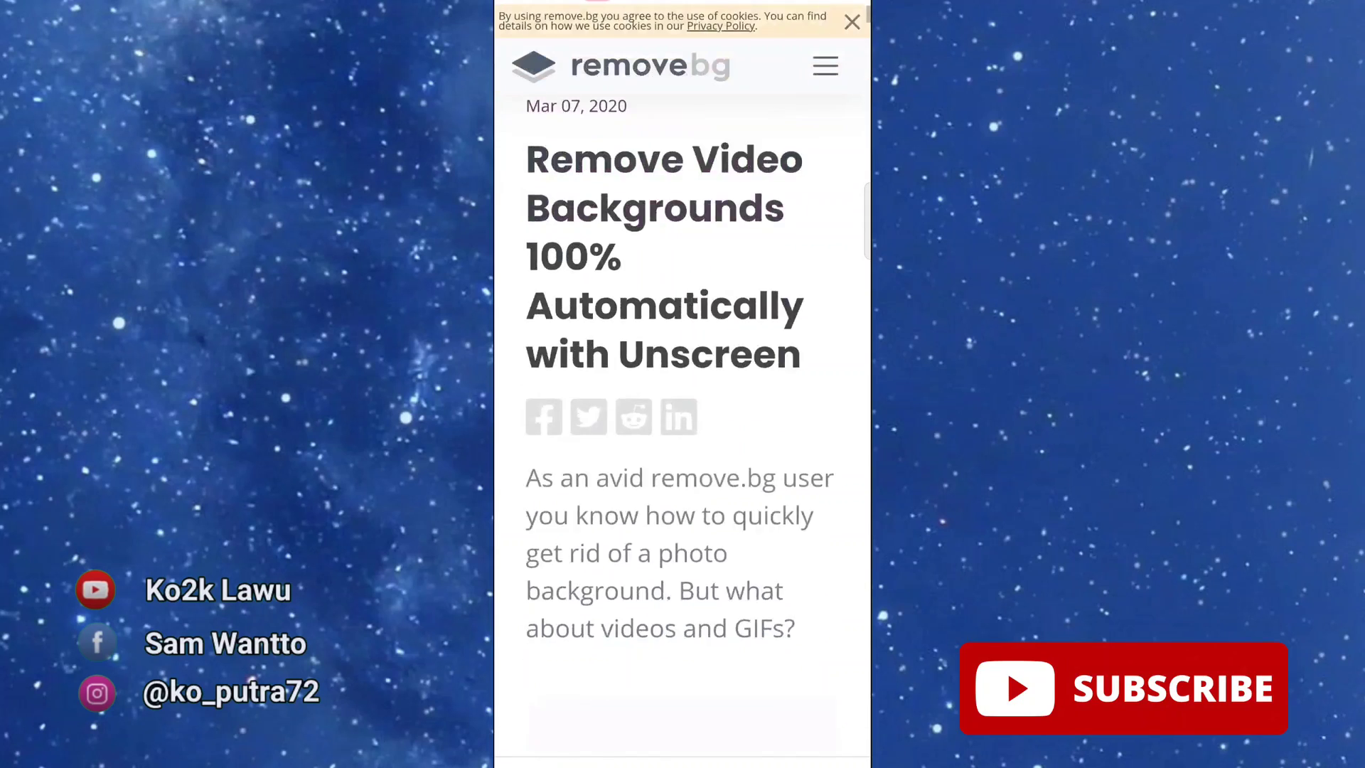
pyautogui.scroll(-3, 682, 398)
pyautogui.scroll(6, 682, 398)
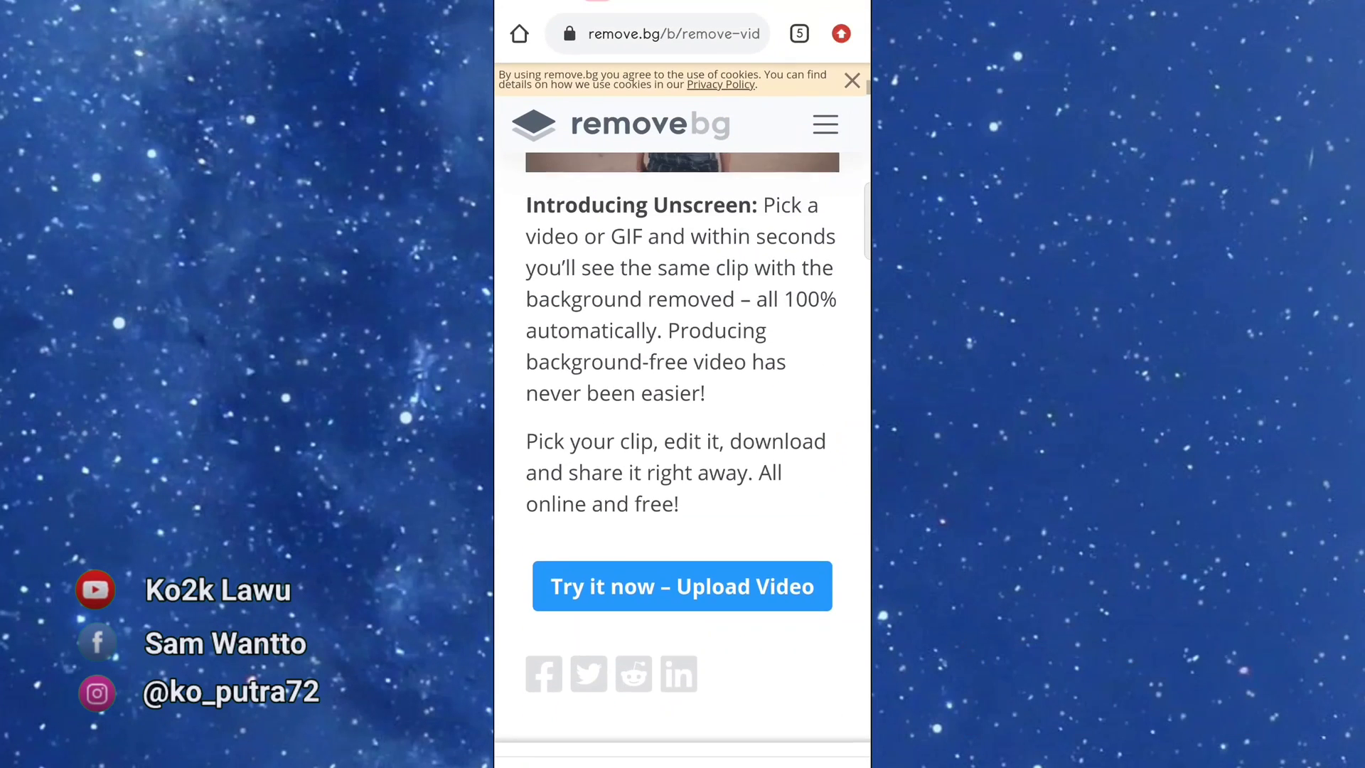
pyautogui.scroll(7, 682, 398)
pyautogui.scroll(-3, 683, 398)
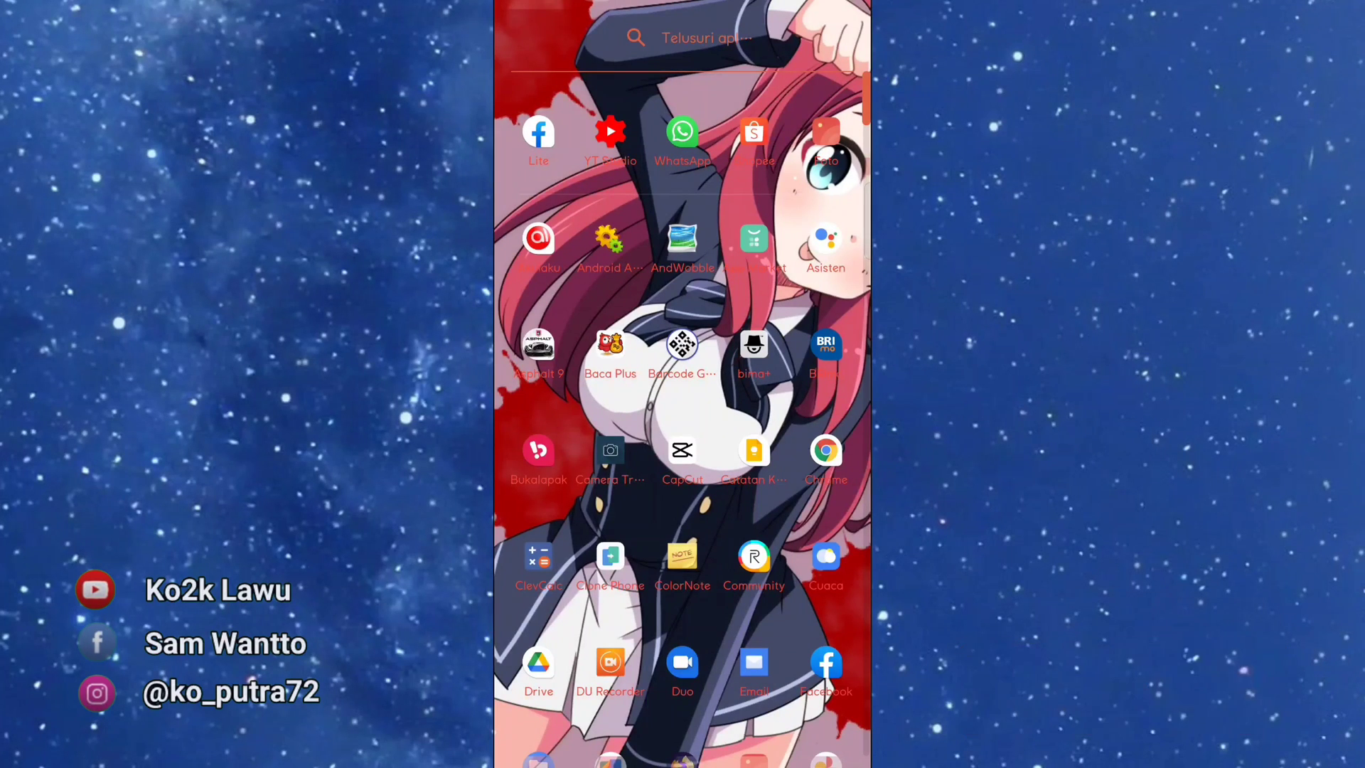
# Open CapCut and start a new project with the plain green image from the Foto tab
pyautogui.click(681, 451)
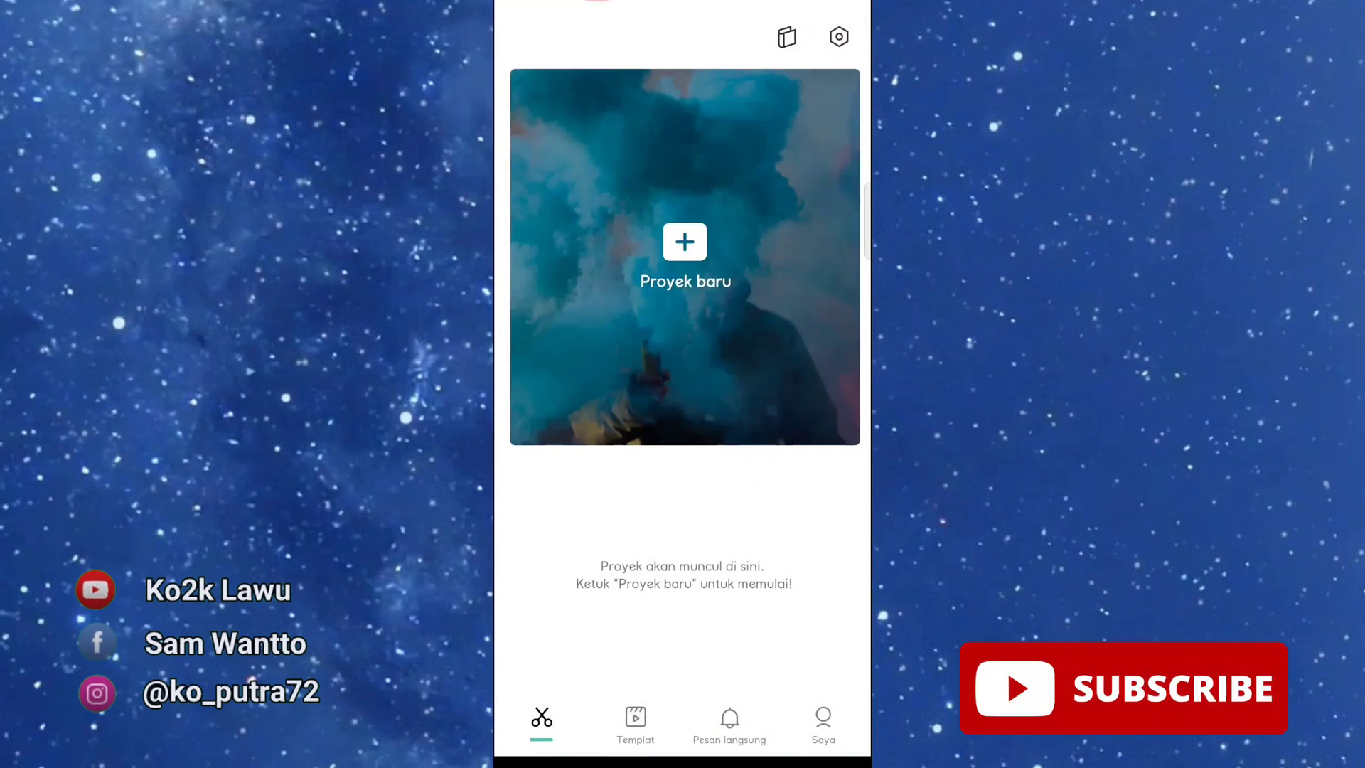
pyautogui.click(684, 246)
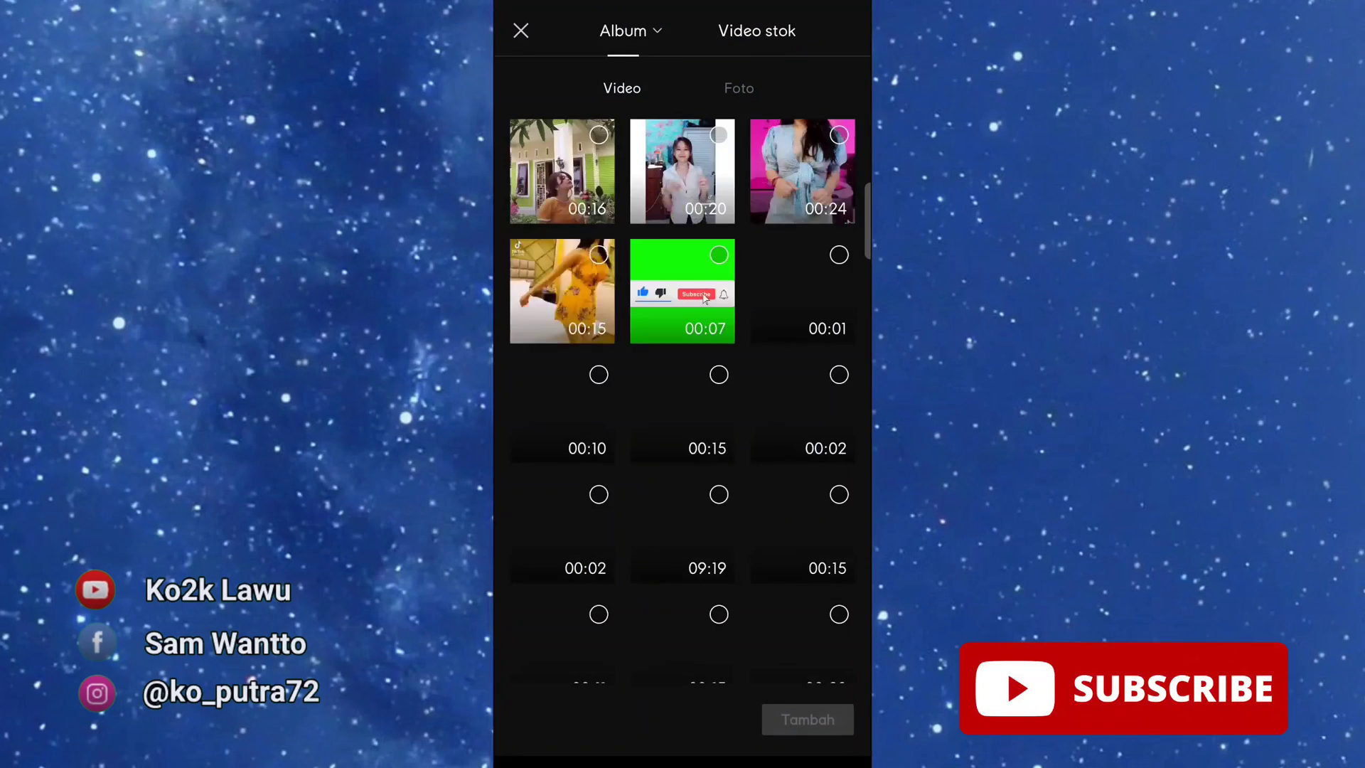
pyautogui.click(739, 88)
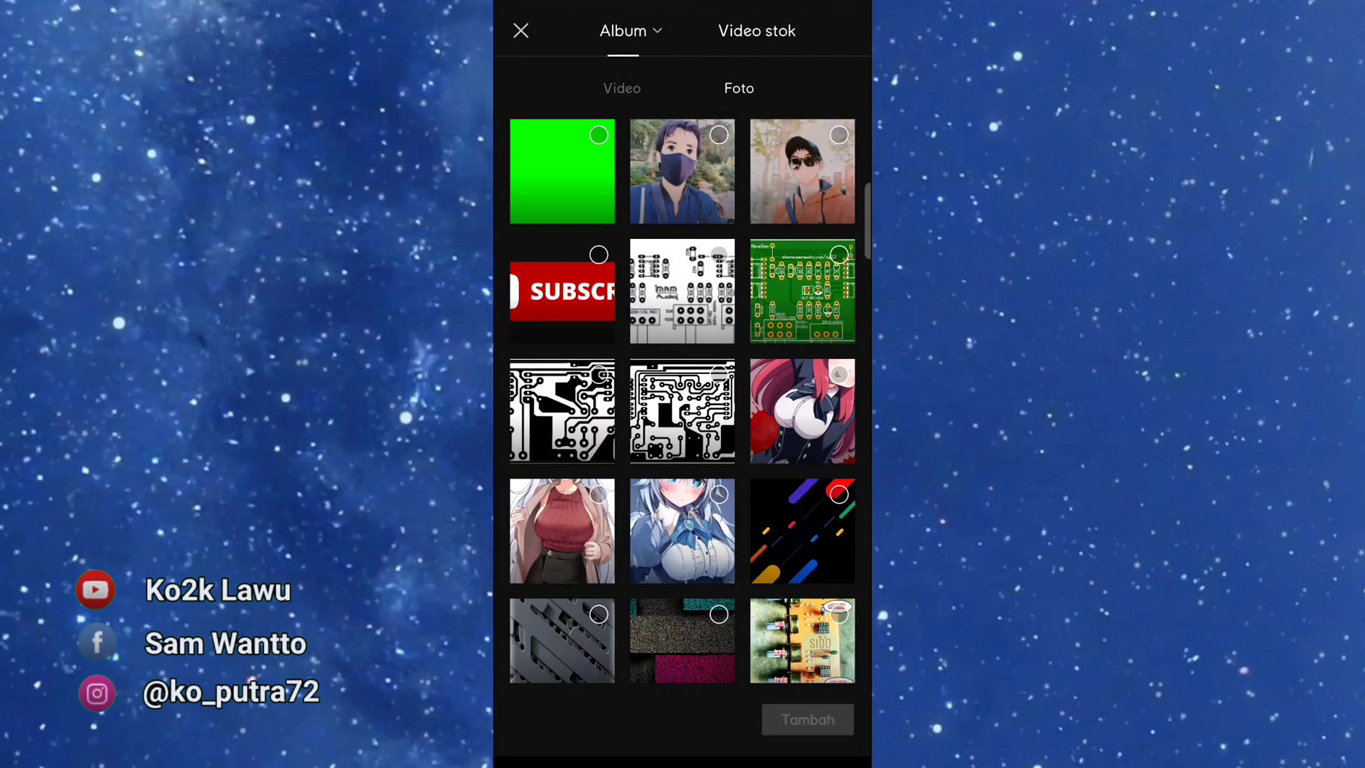
pyautogui.click(598, 135)
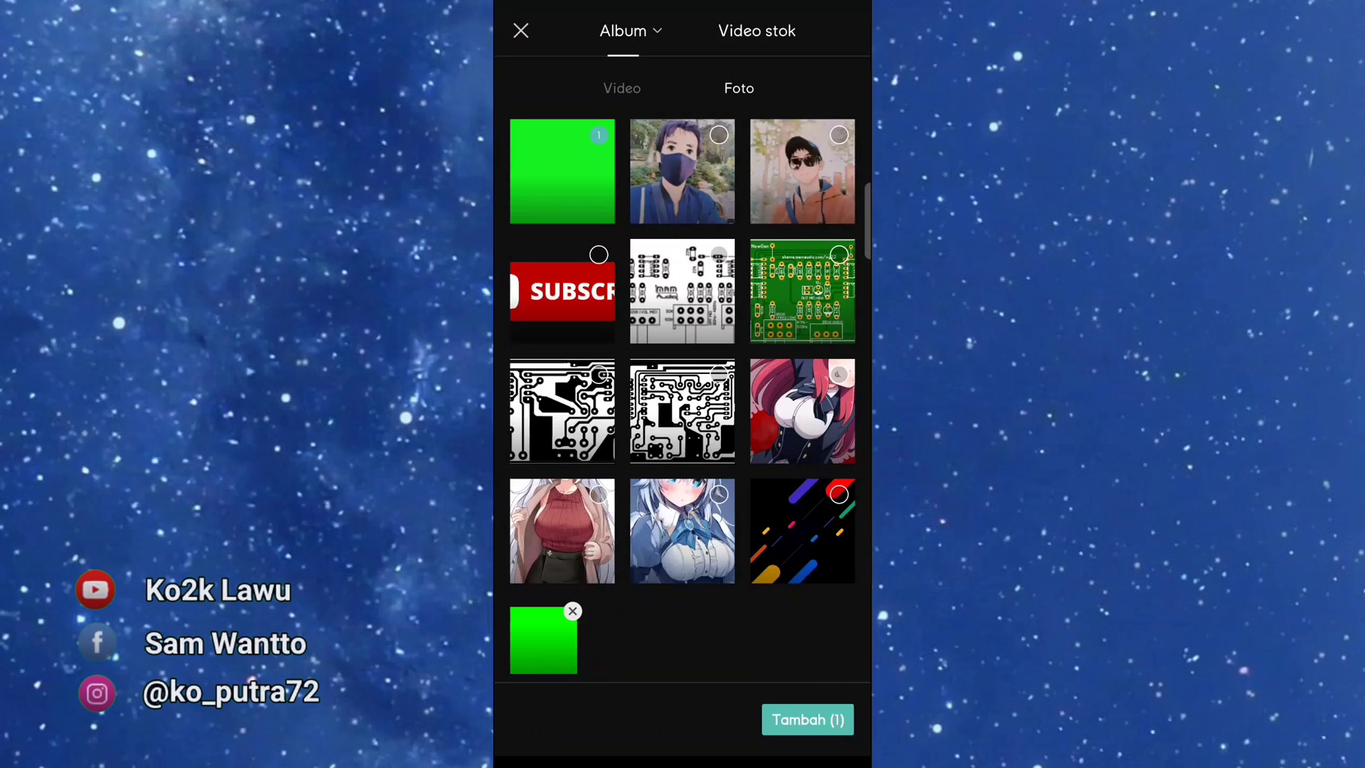
pyautogui.click(806, 719)
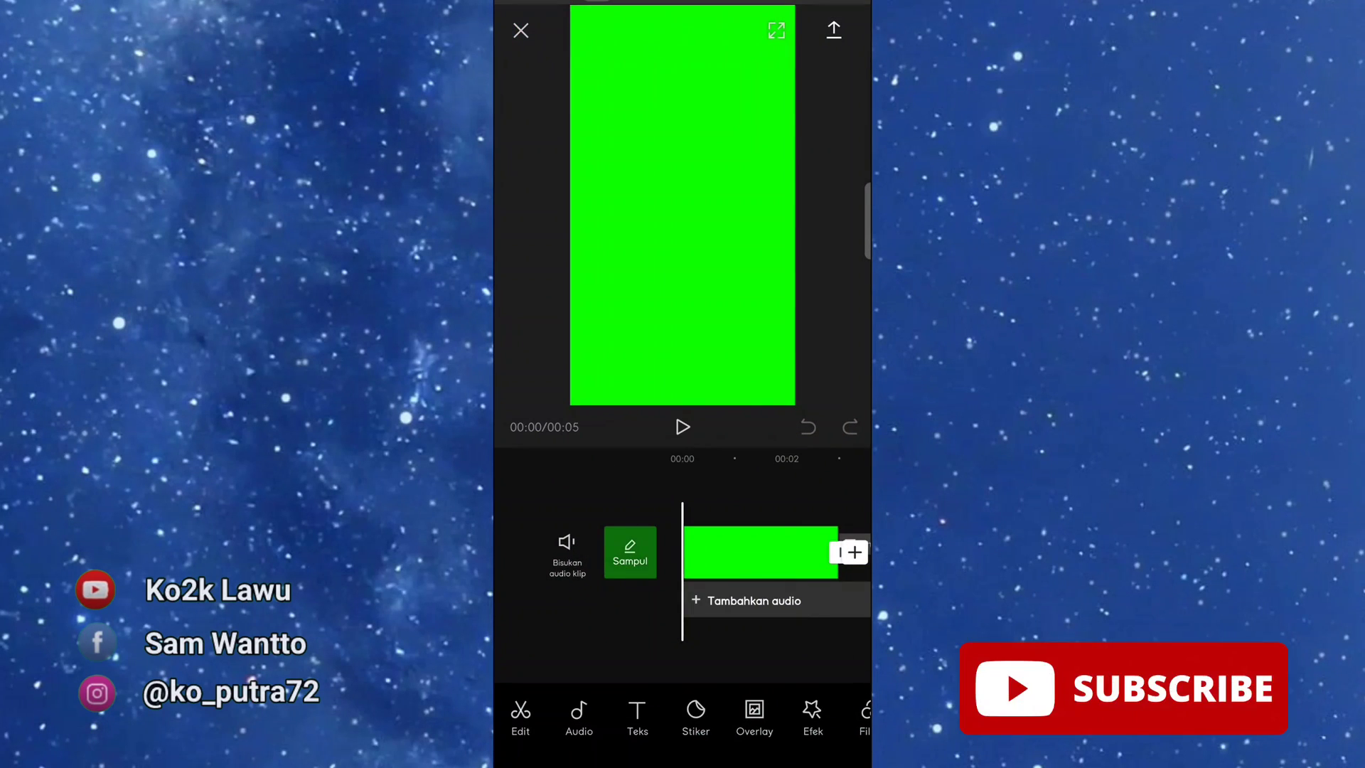
# Stretch the green-screen clip to about 13 seconds
pyautogui.hscroll(2, 683, 554)
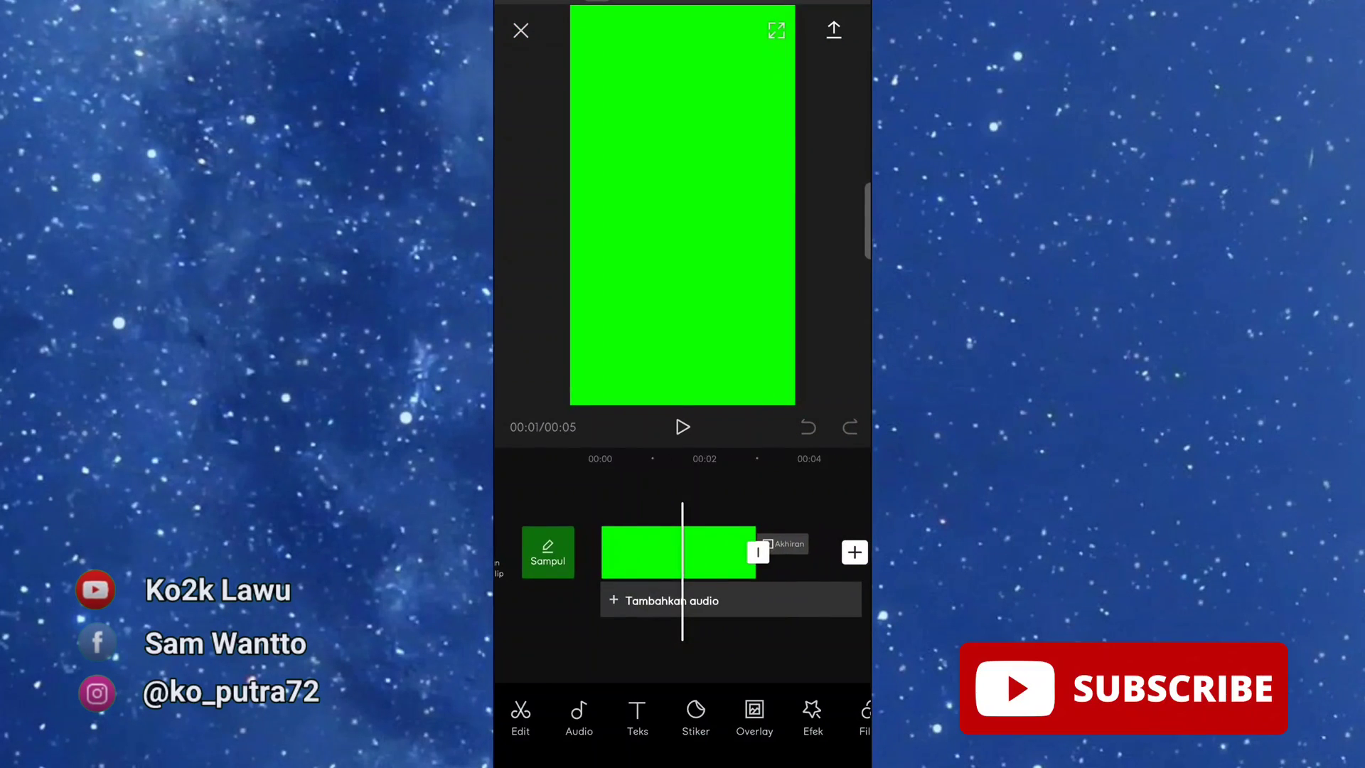
pyautogui.hscroll(2, 682, 554)
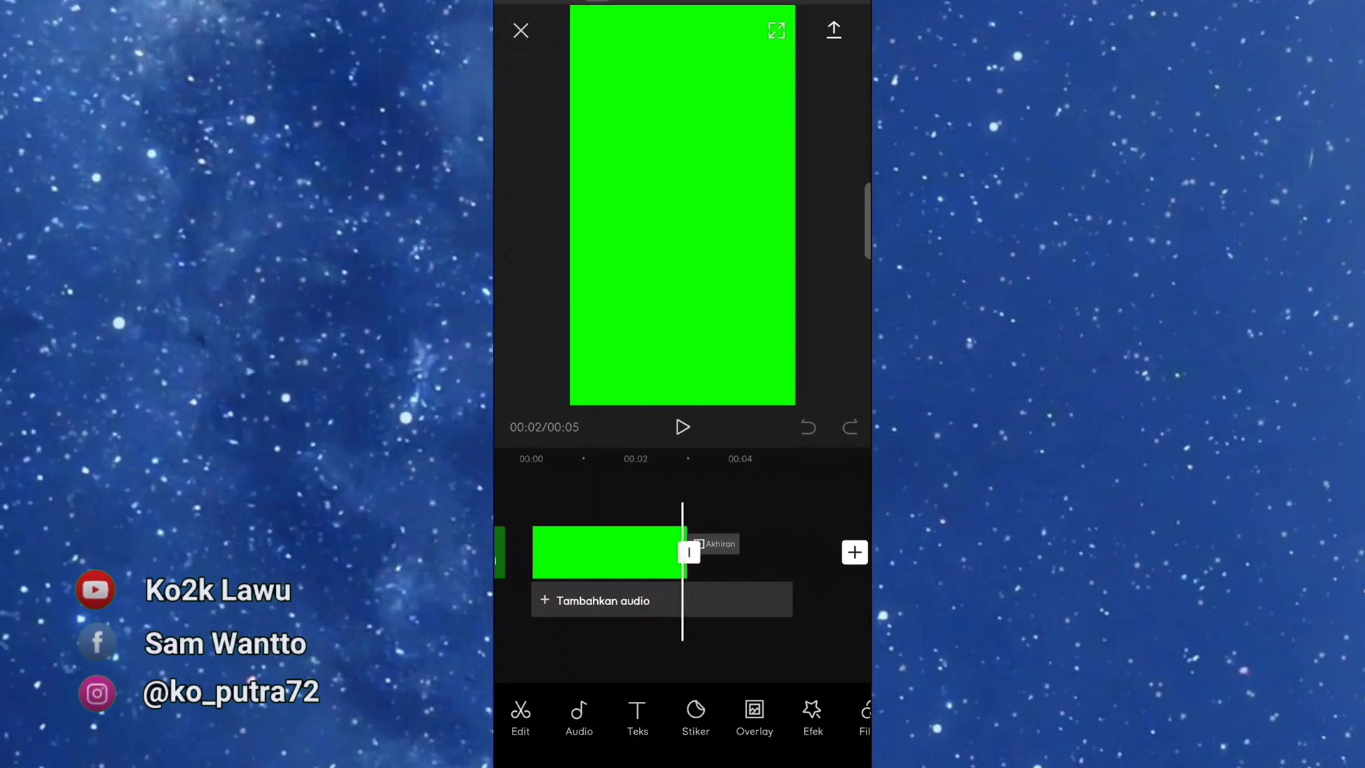
pyautogui.click(605, 552)
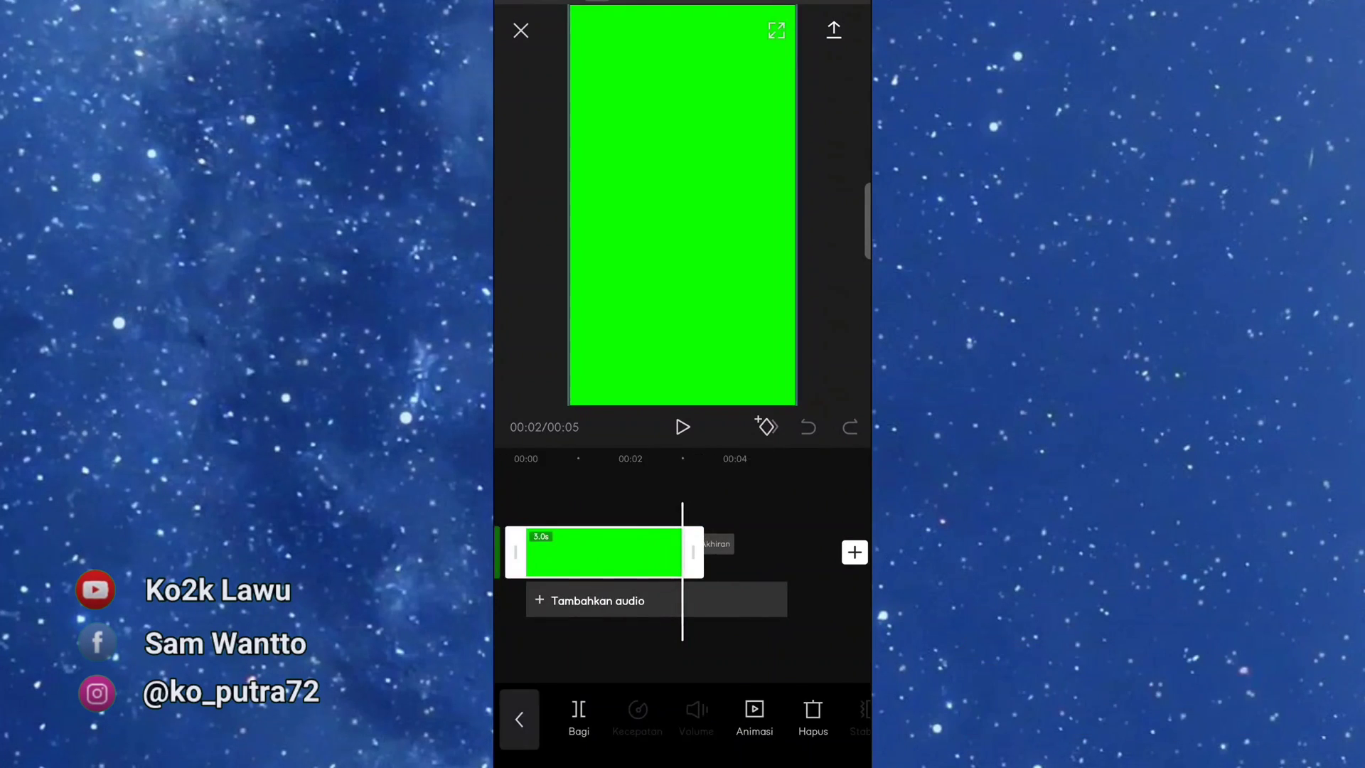
pyautogui.moveTo(692, 553); pyautogui.dragTo(824, 552)
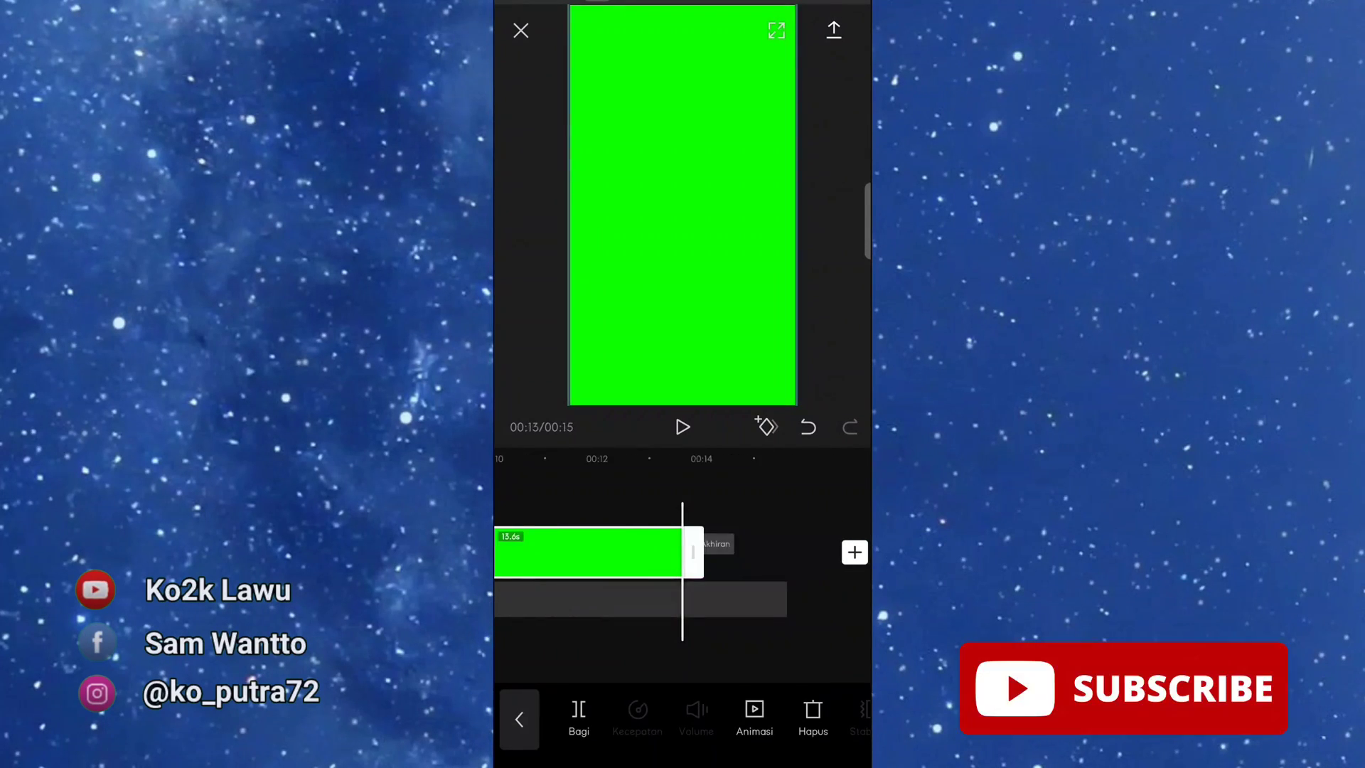
# Delete the default Akhiran ending clip and return to the timeline start
pyautogui.click(718, 543)
pyautogui.click(813, 718)
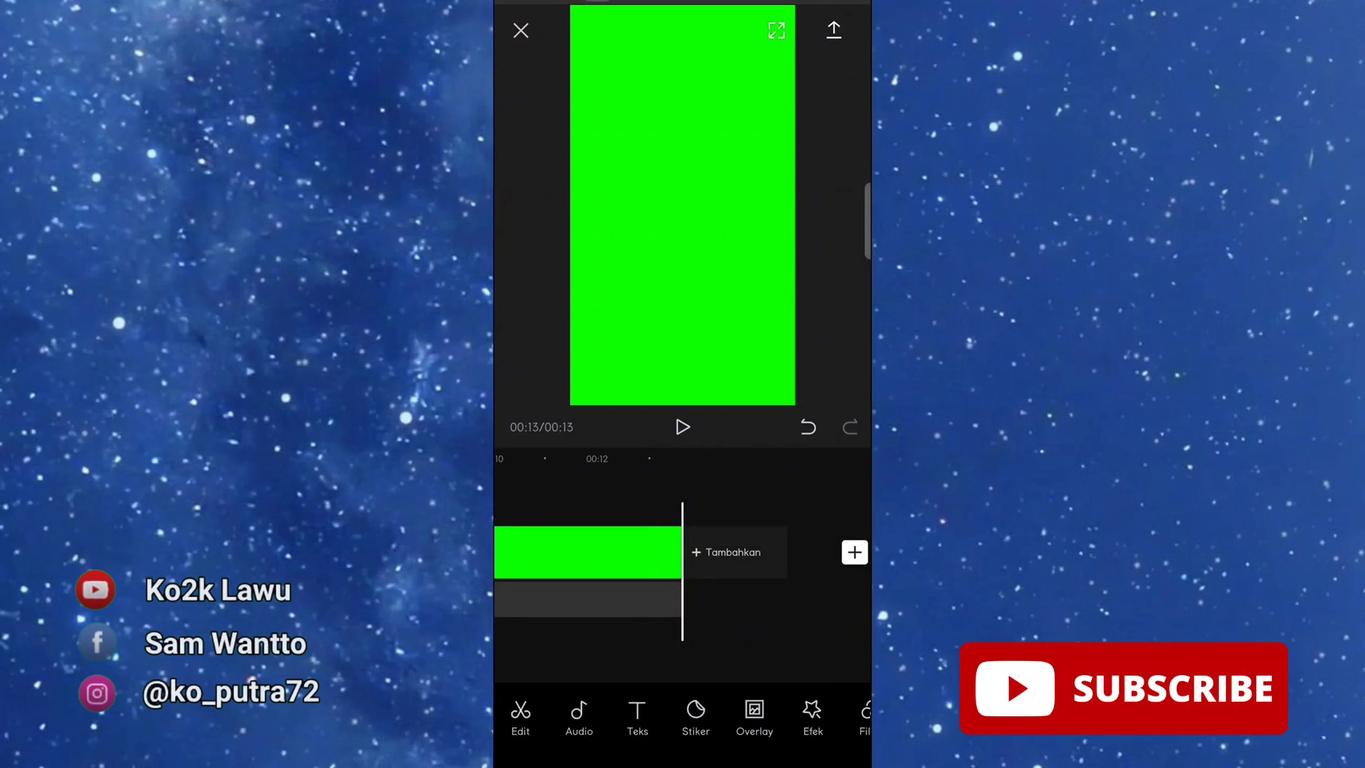
pyautogui.moveTo(569, 552); pyautogui.dragTo(818, 553)
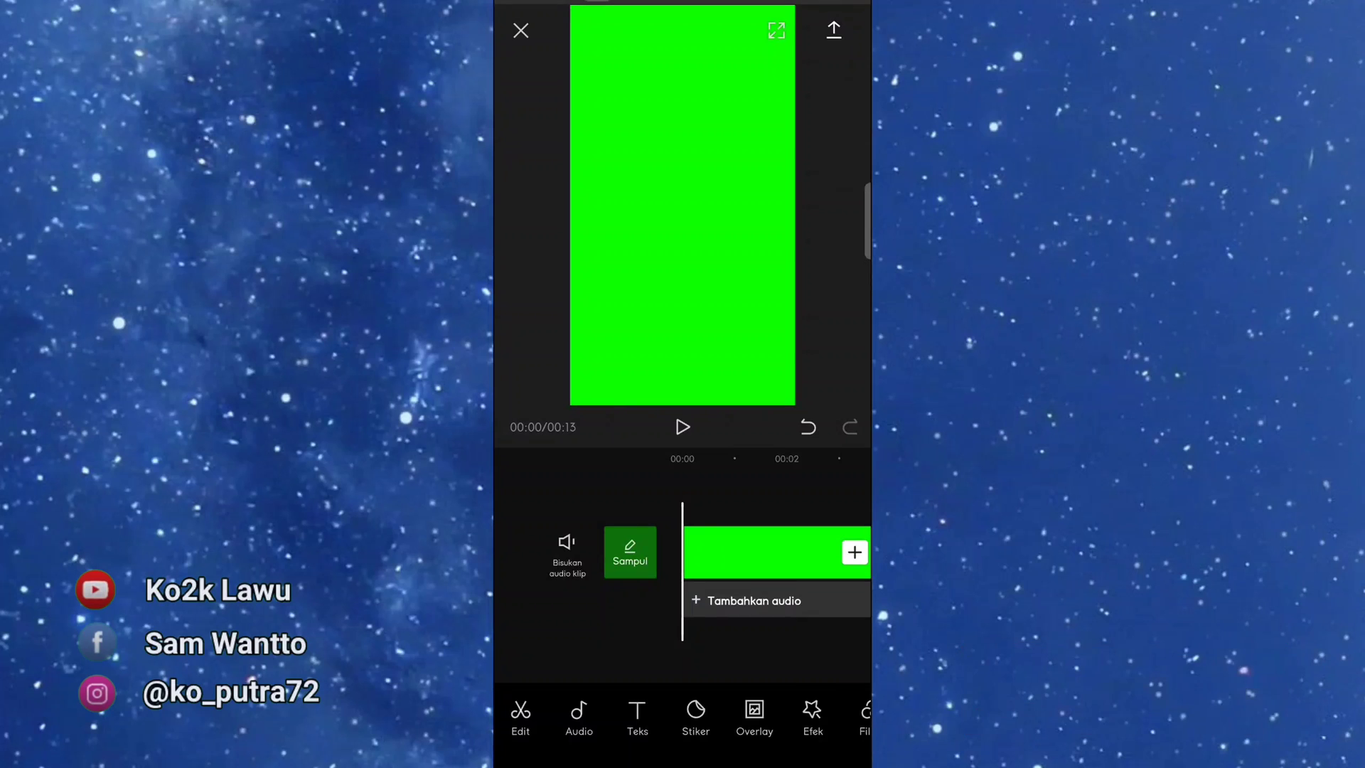
# Add the dancing girl video from the album's video list as an overlay
pyautogui.click(754, 717)
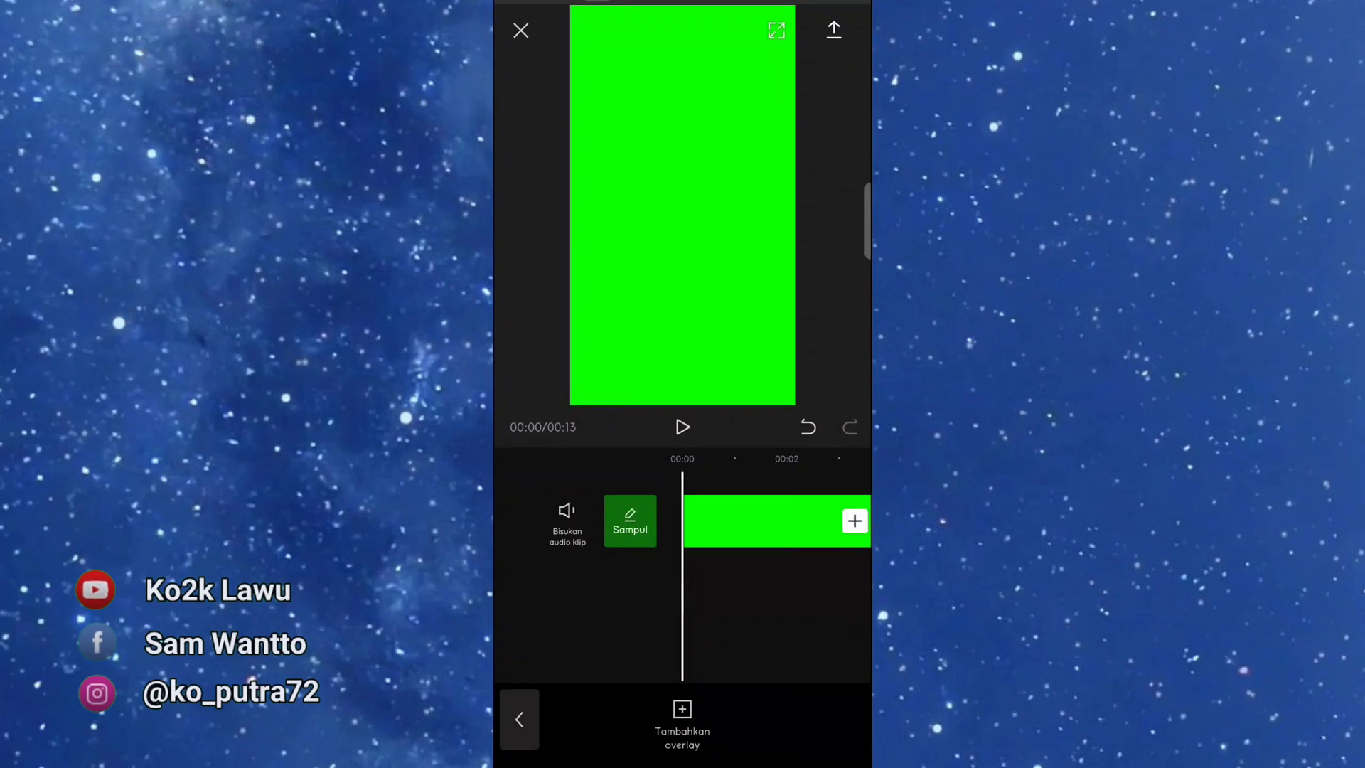
pyautogui.click(682, 717)
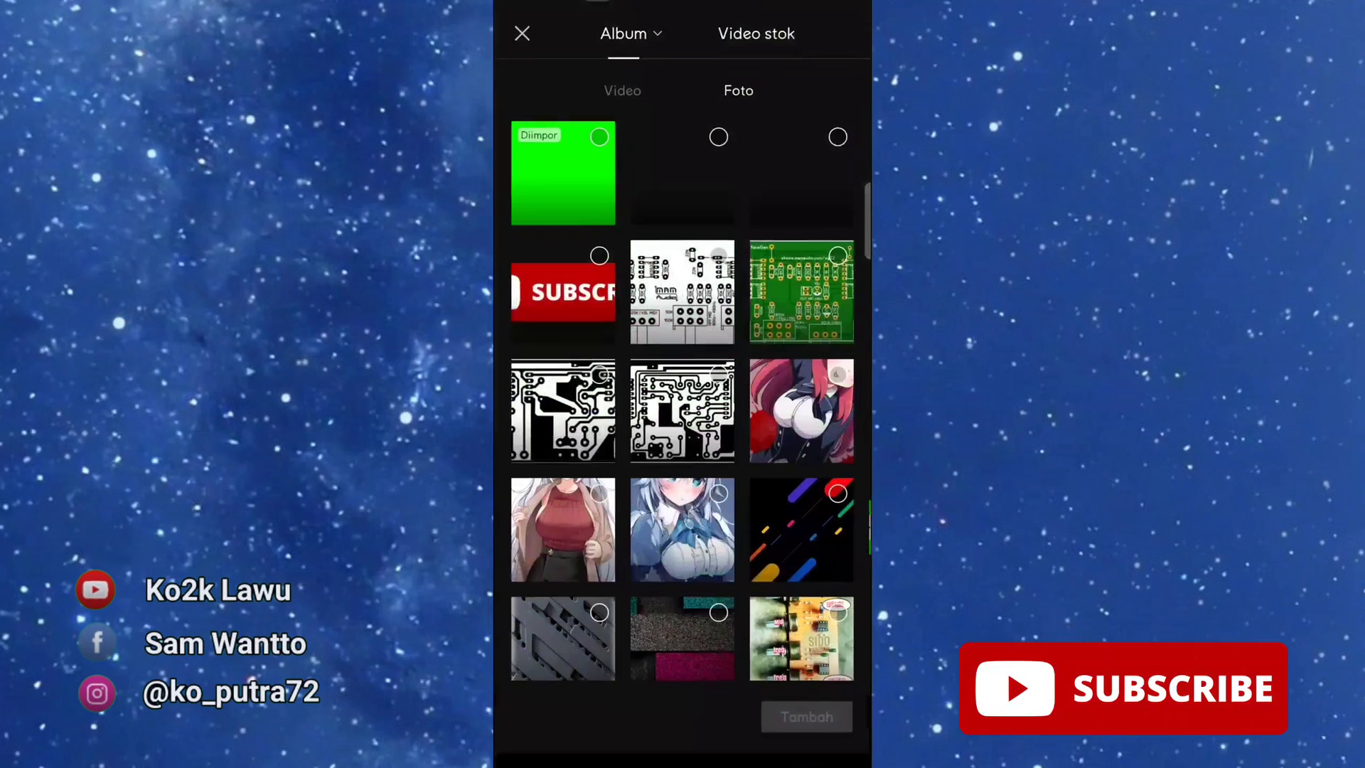
pyautogui.click(622, 87)
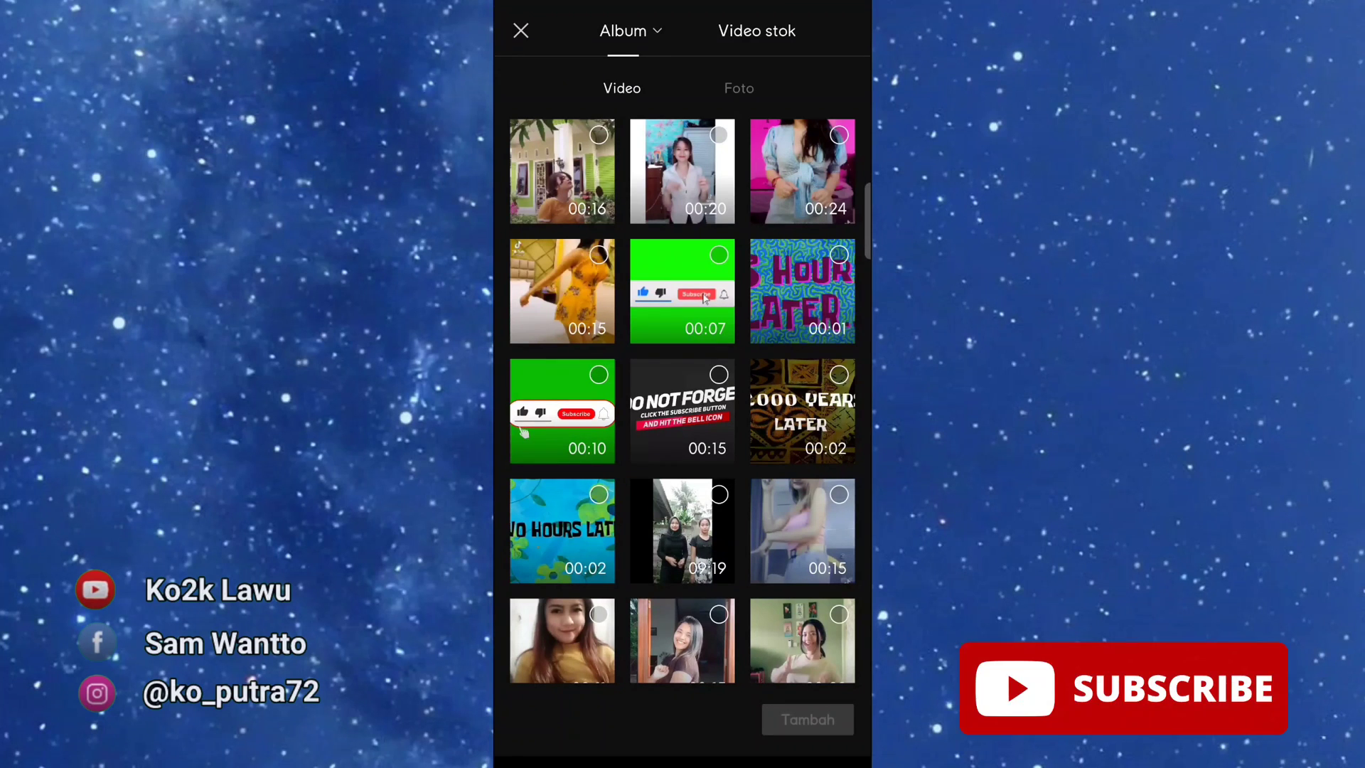
pyautogui.click(598, 134)
pyautogui.click(807, 719)
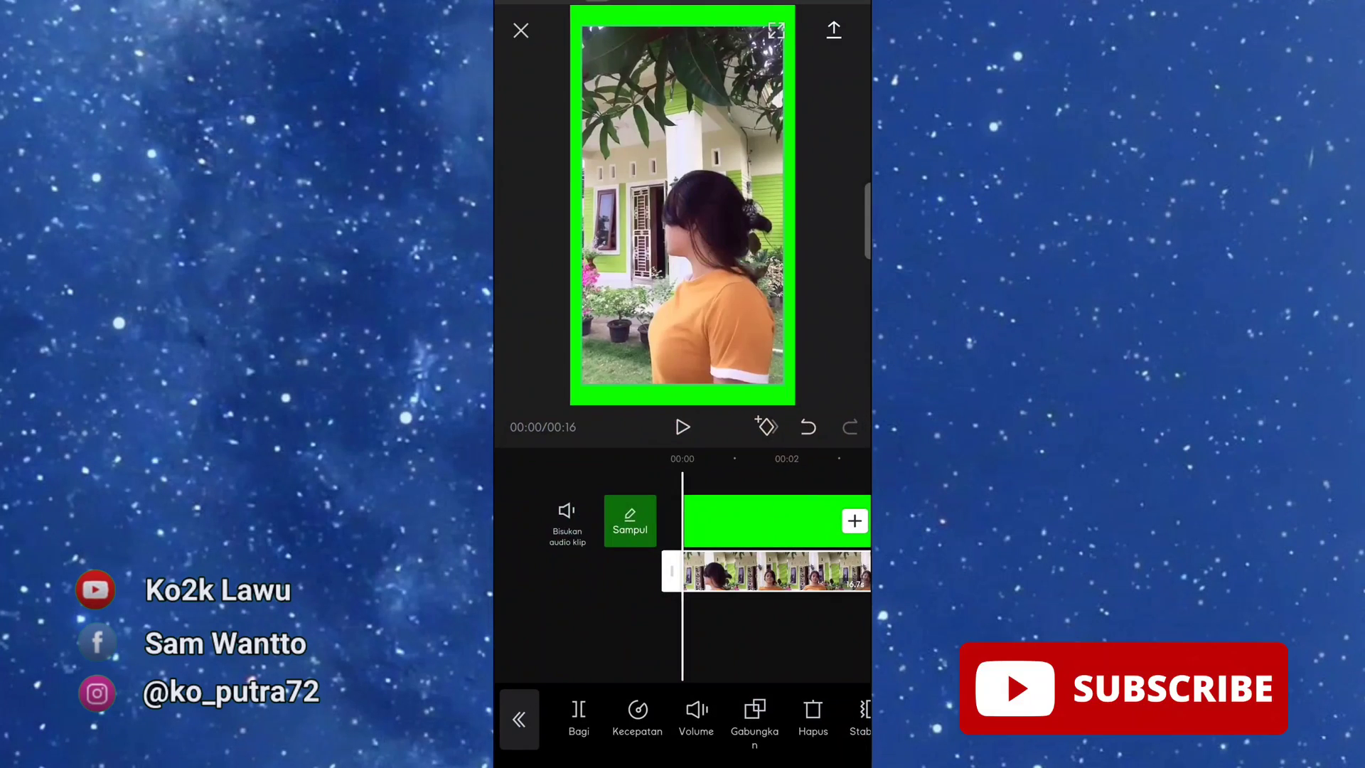
# Scale the overlay girl video up until it fills the whole vertical frame
pyautogui.hscroll(2, 754, 569)
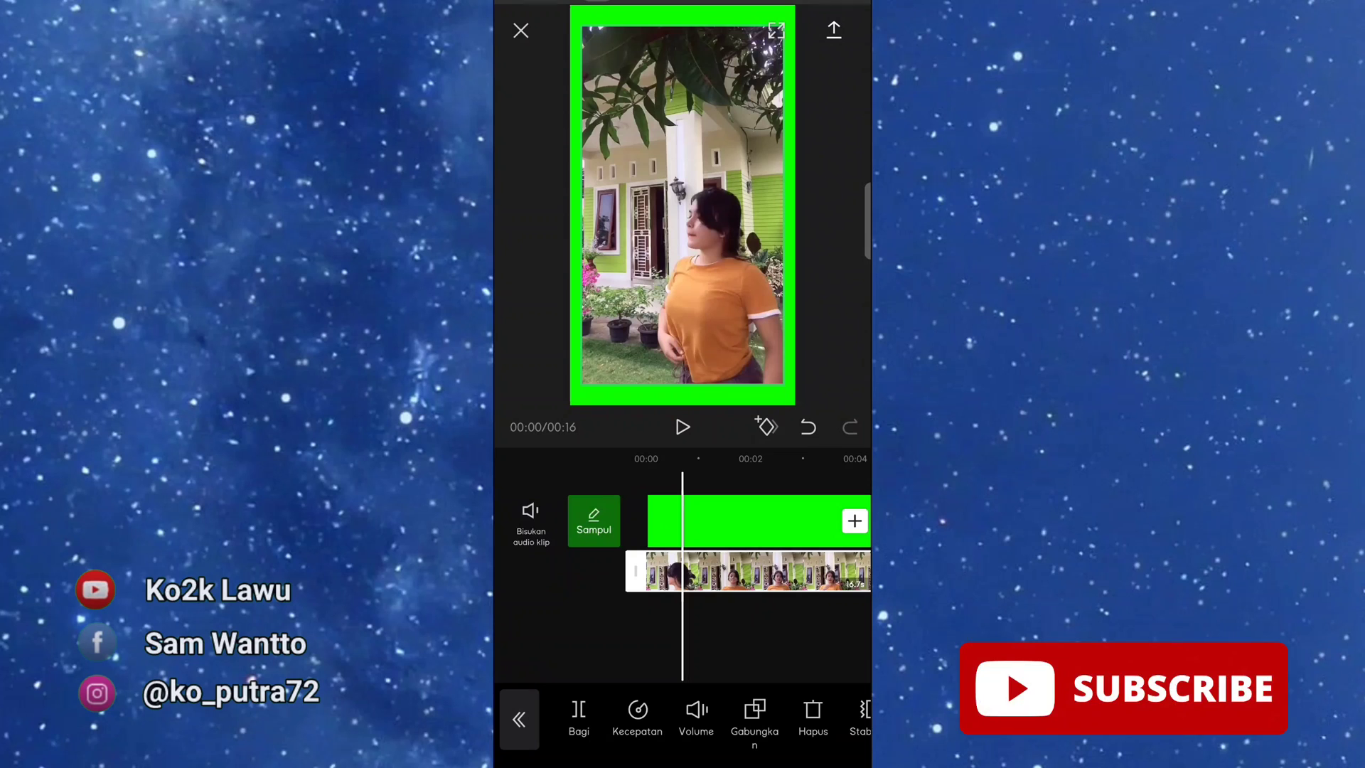
pyautogui.scroll(3, 683, 205)
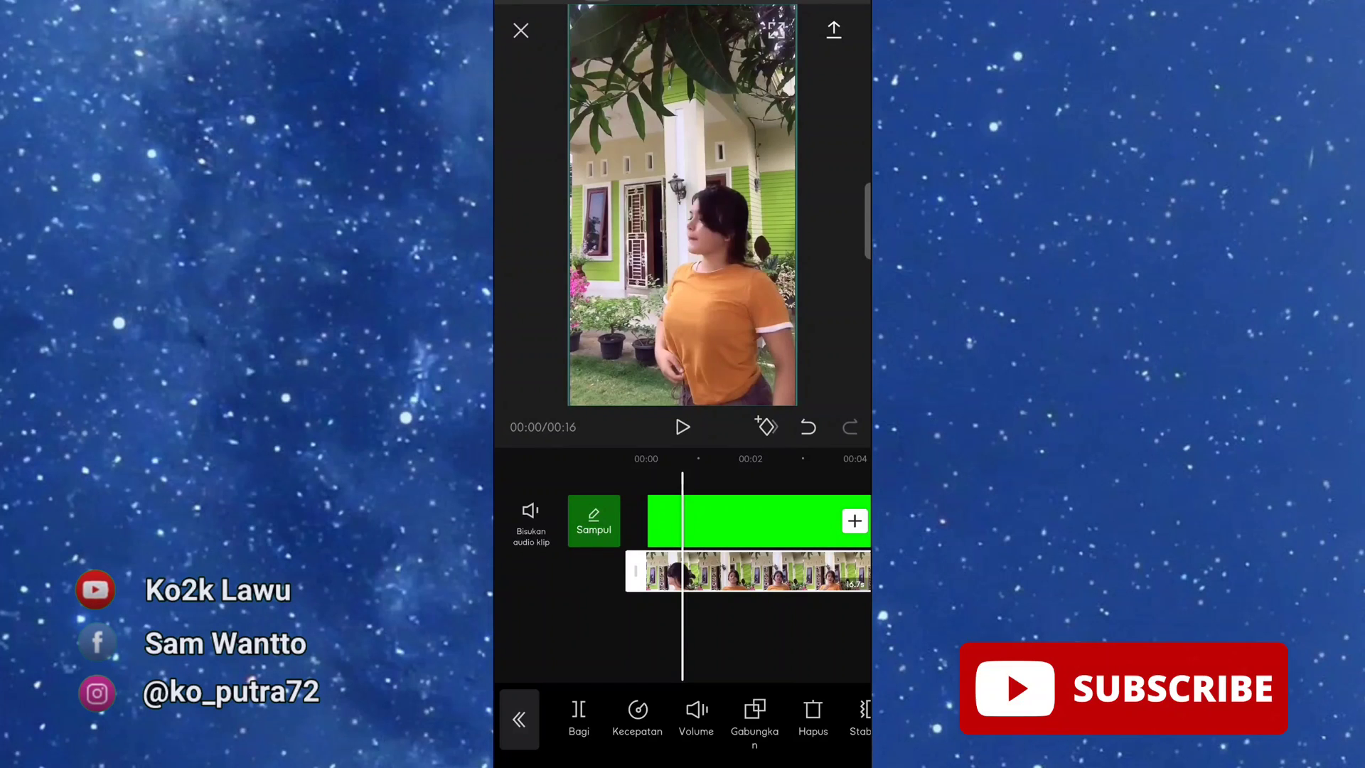
pyautogui.hscroll(15, 682, 569)
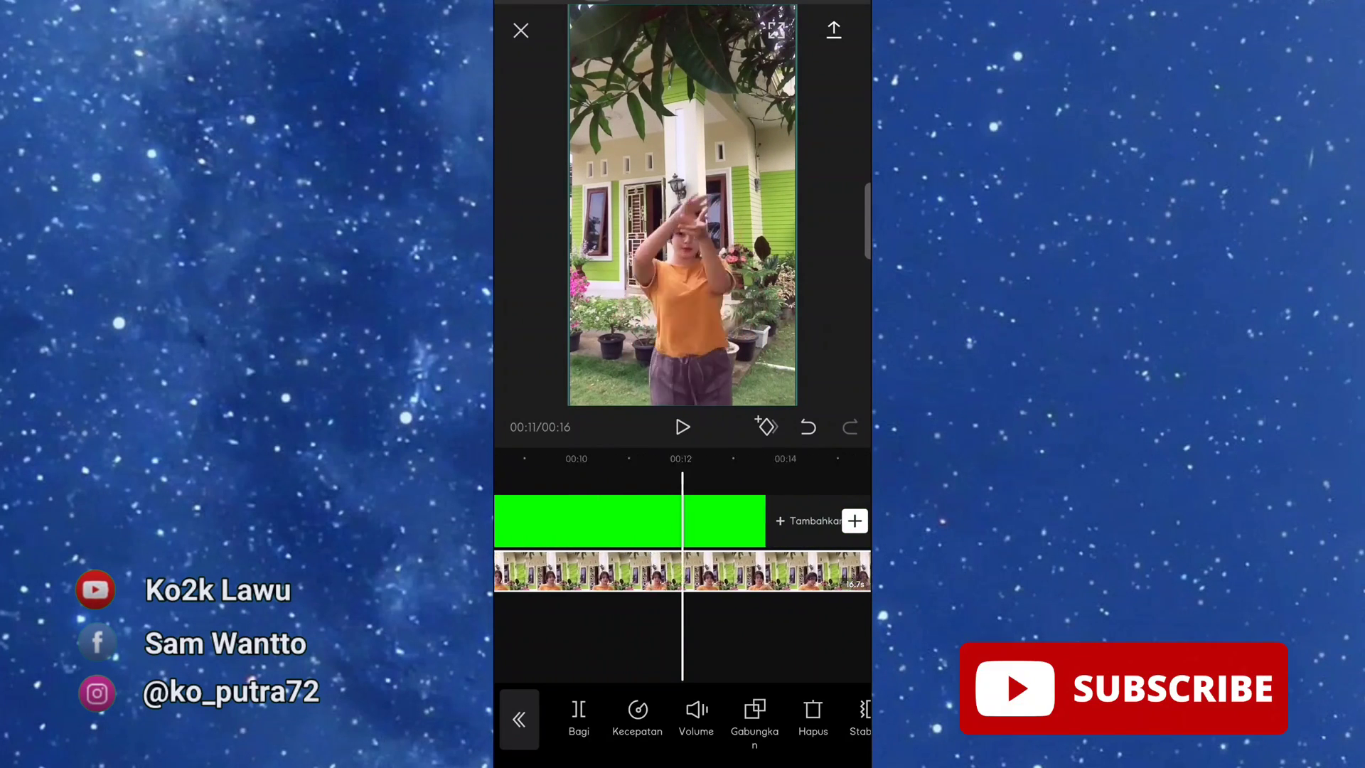
# Extend the green background clip to 16.7 s so it ends with the girl video, then scrub to check
pyautogui.click(604, 521)
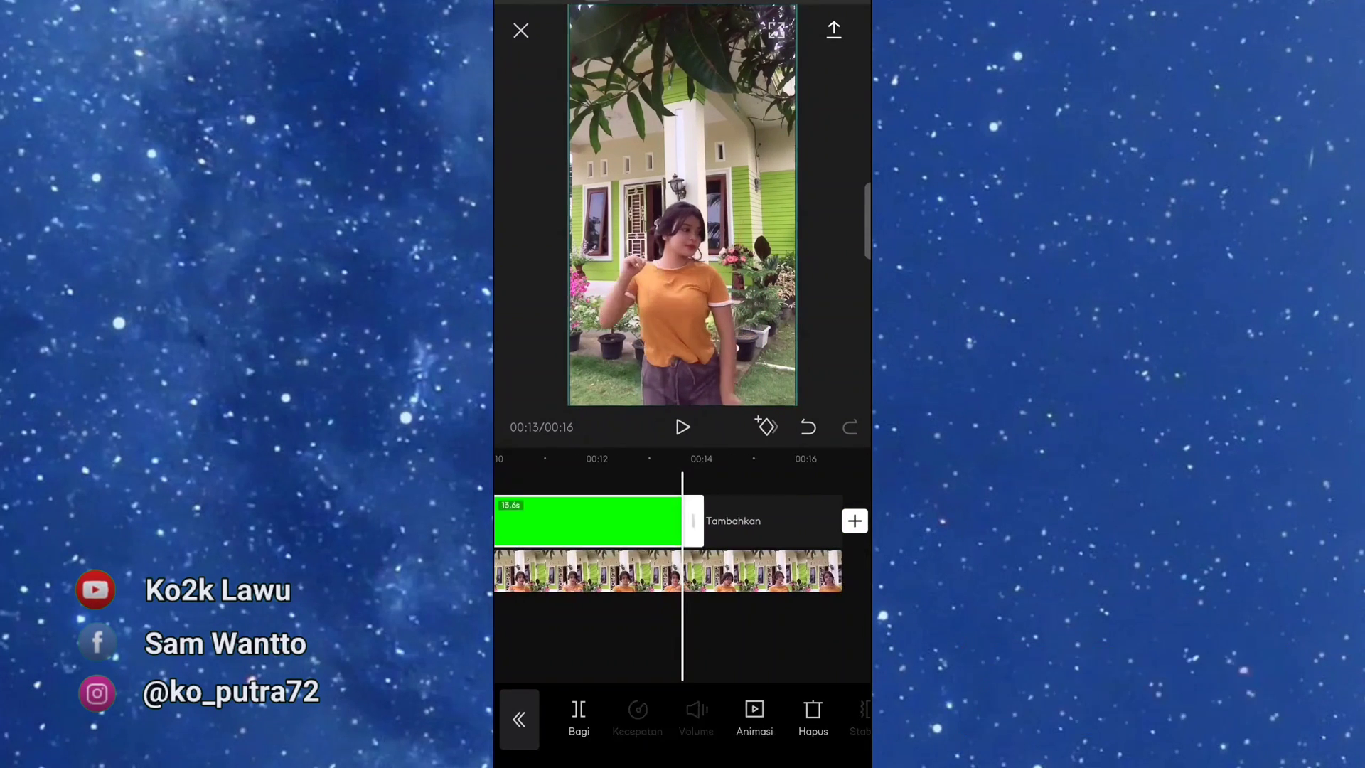
pyautogui.moveTo(693, 521); pyautogui.dragTo(789, 520)
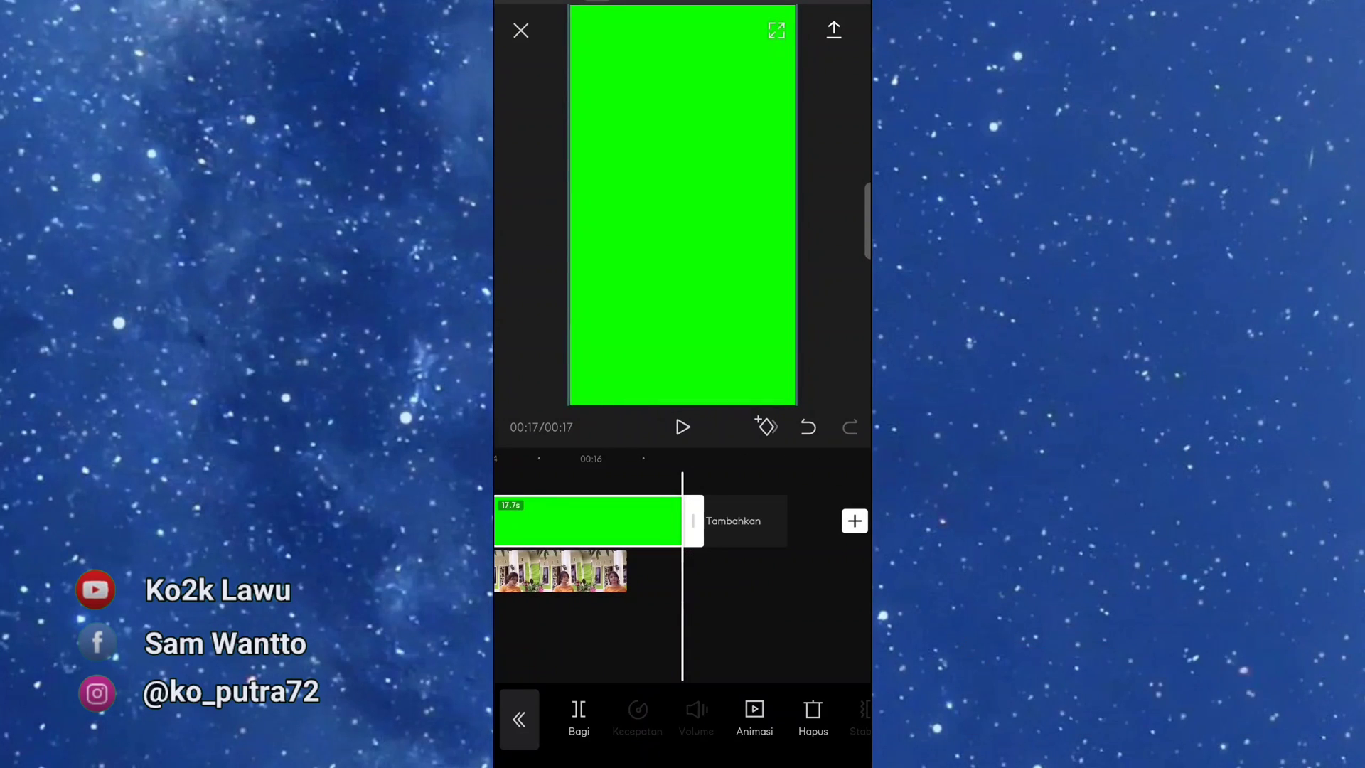
pyautogui.moveTo(693, 521)
pyautogui.mouseDown()
pyautogui.moveTo(726, 521)
pyautogui.moveTo(693, 521)
pyautogui.mouseUp()
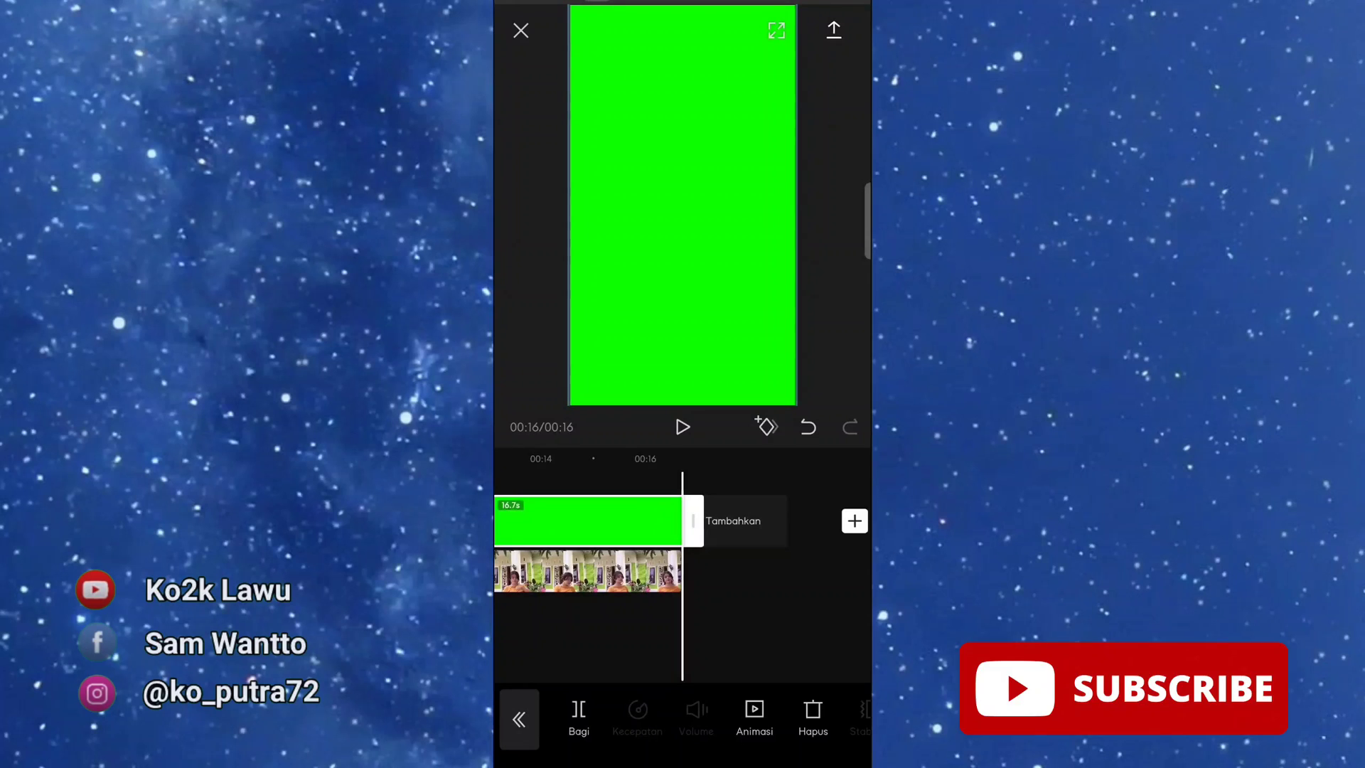
pyautogui.hscroll(-10, 682, 544)
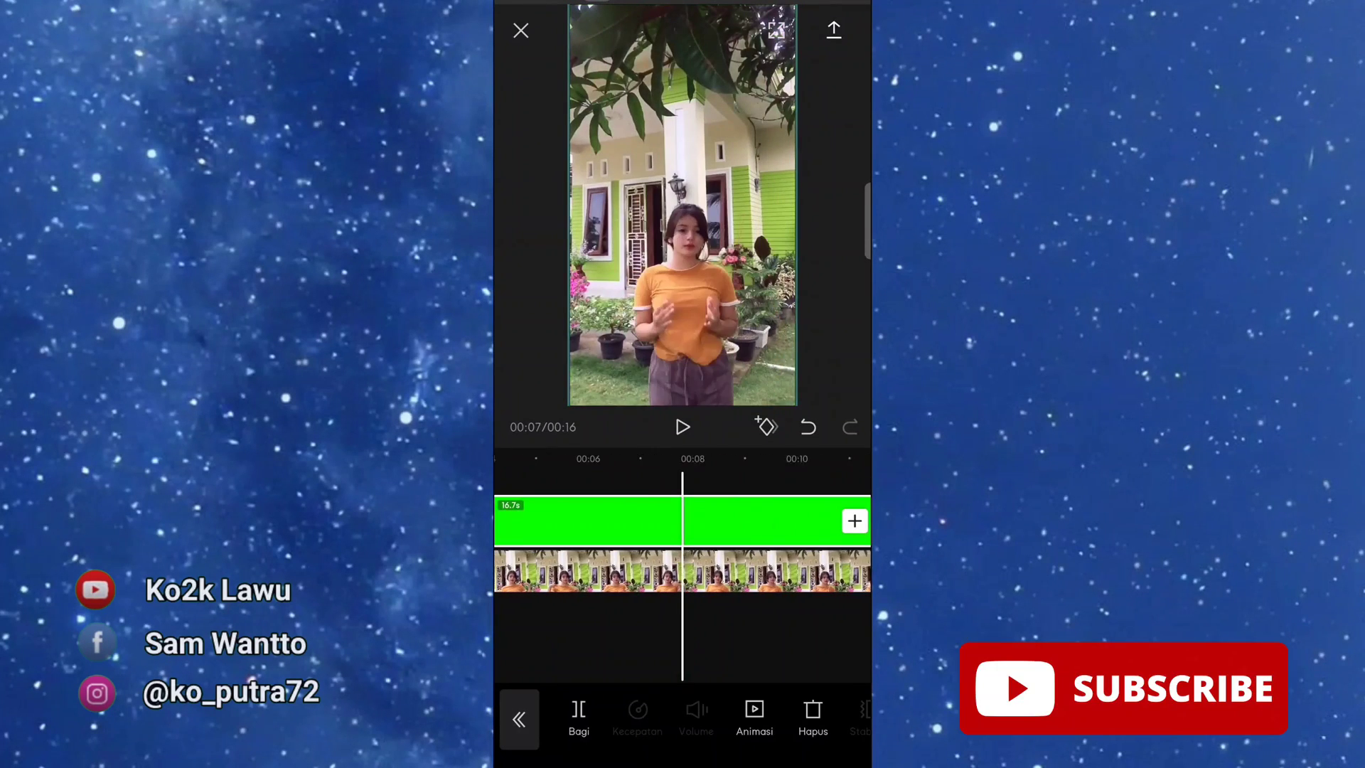
pyautogui.hscroll(5, 682, 543)
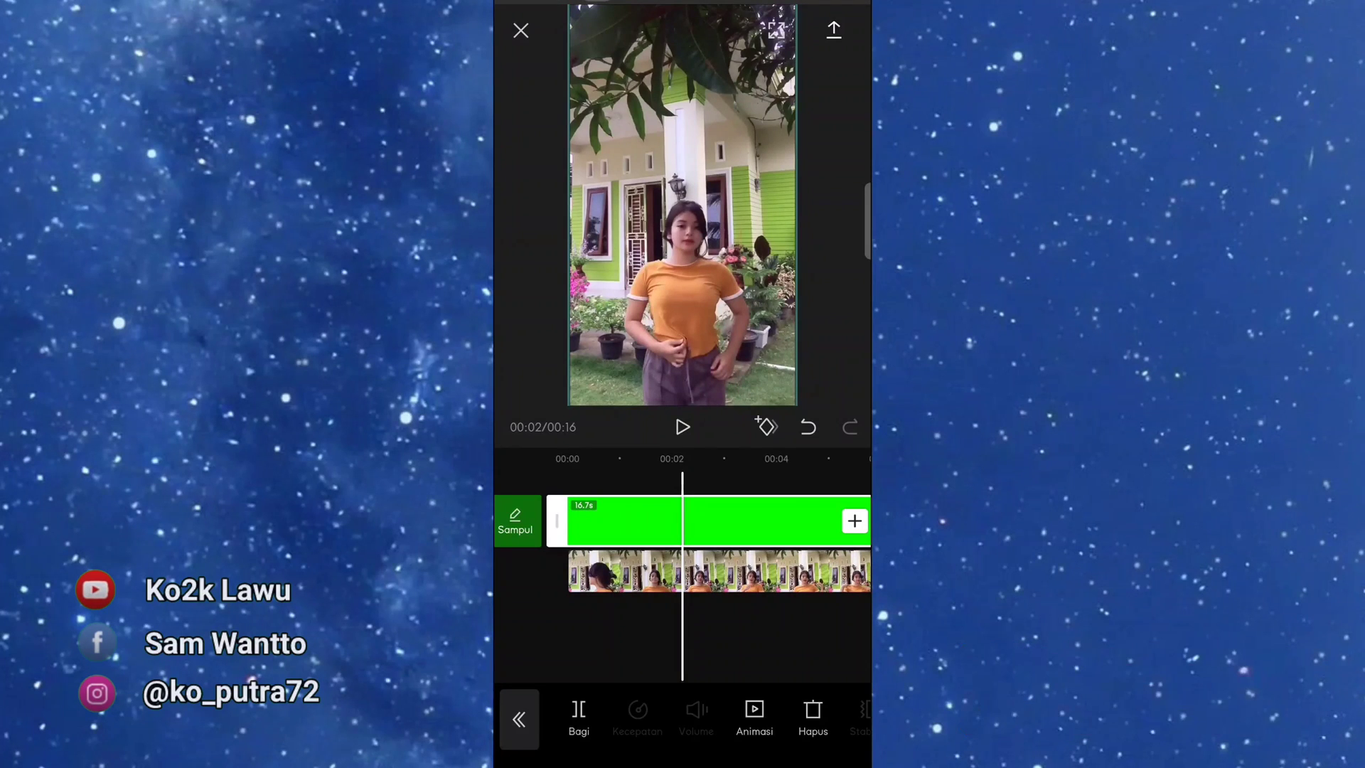
pyautogui.hscroll(5, 683, 544)
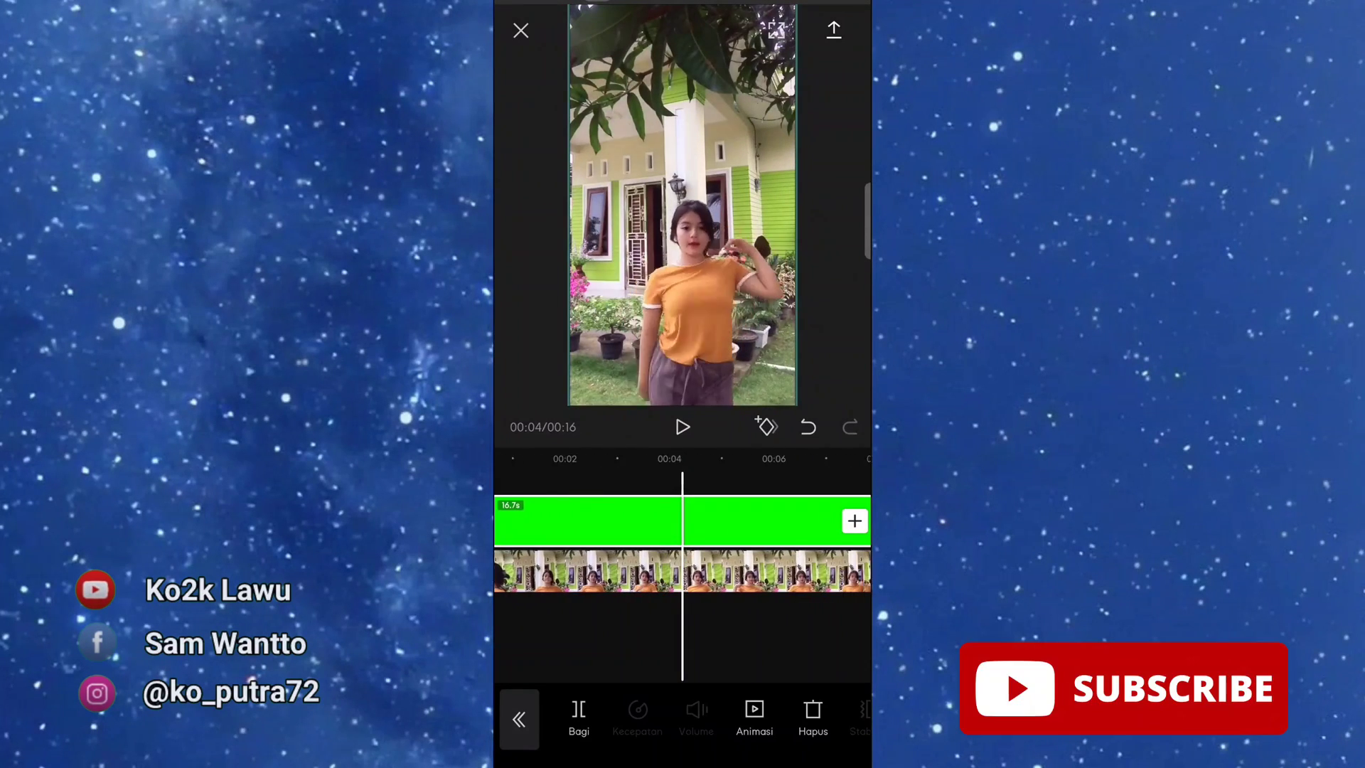
pyautogui.hscroll(10, 682, 544)
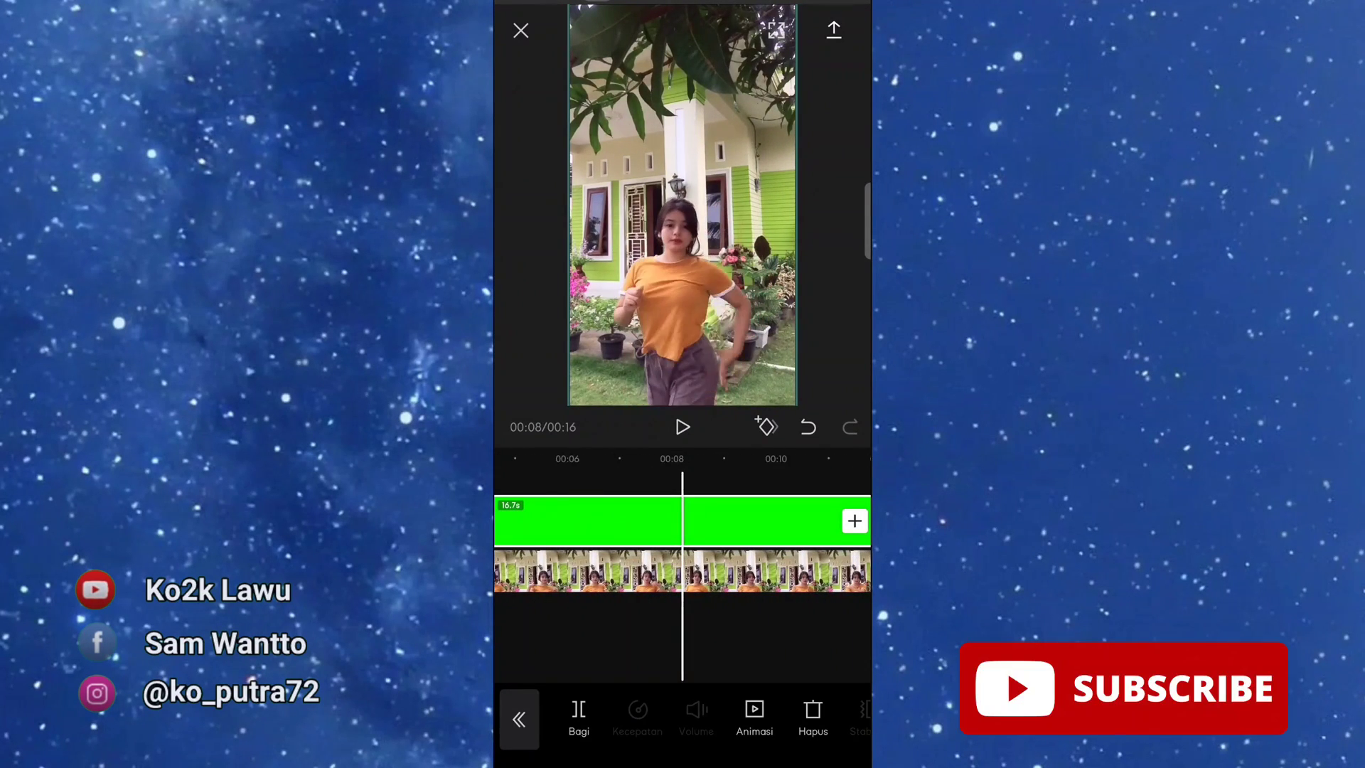
pyautogui.hscroll(15, 683, 544)
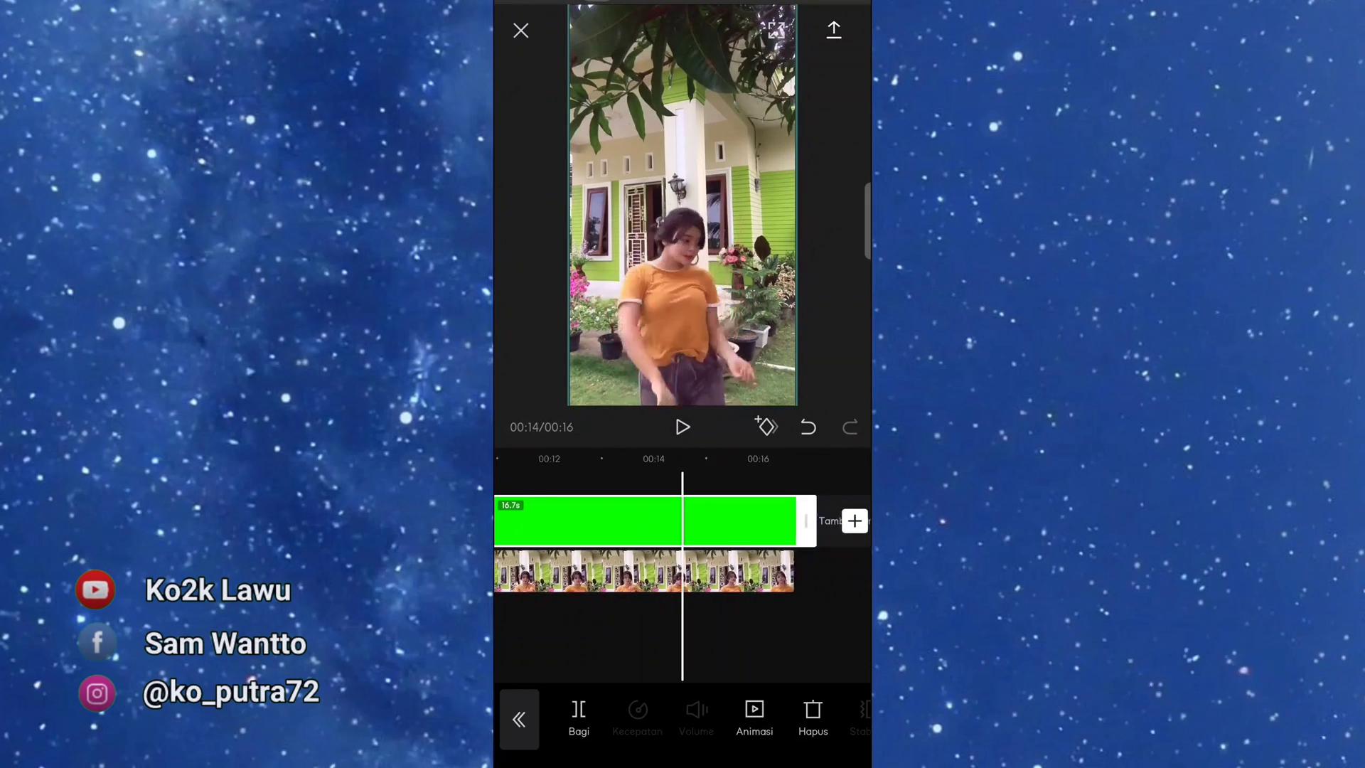
pyautogui.hscroll(3, 683, 544)
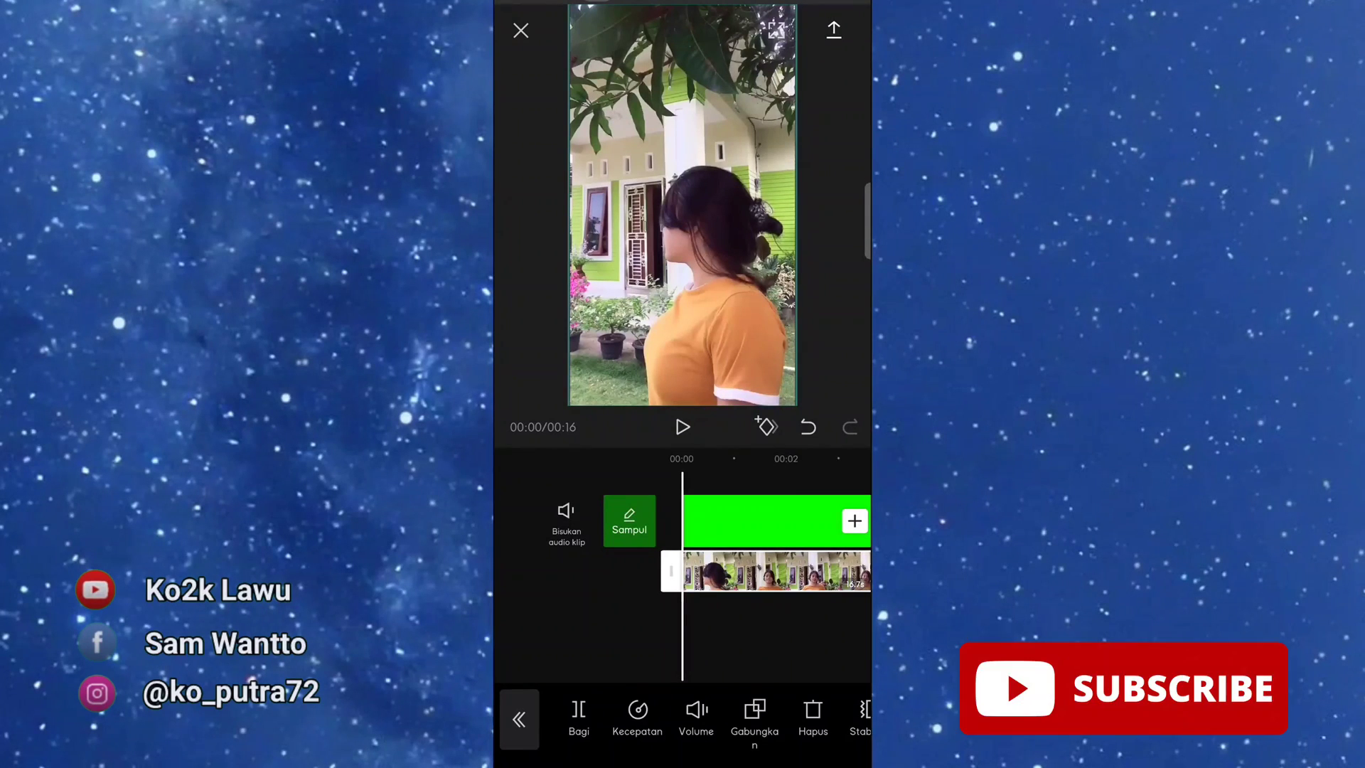
# Apply Pengatur latar to the girl video clip to cut her out of her backdrop
pyautogui.moveTo(746, 569); pyautogui.dragTo(687, 568)
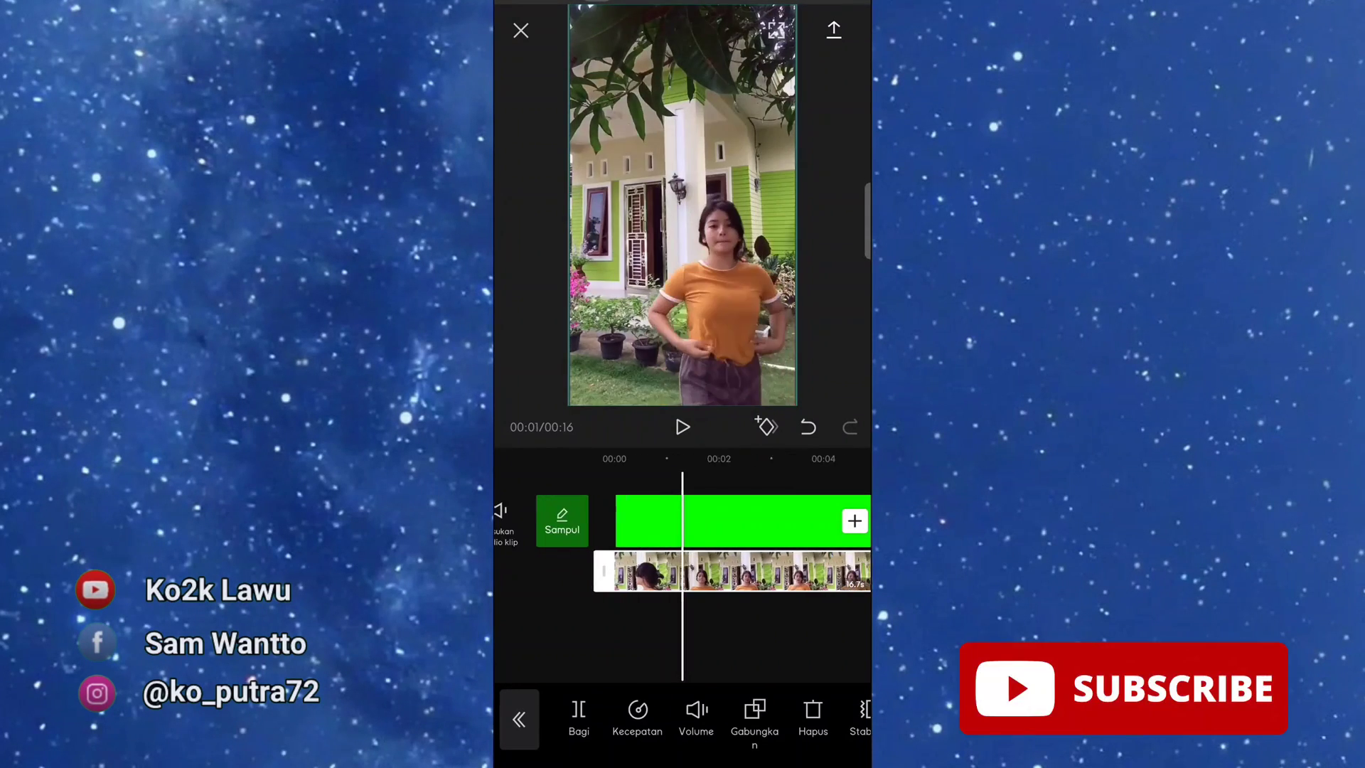
pyautogui.click(747, 520)
pyautogui.click(747, 570)
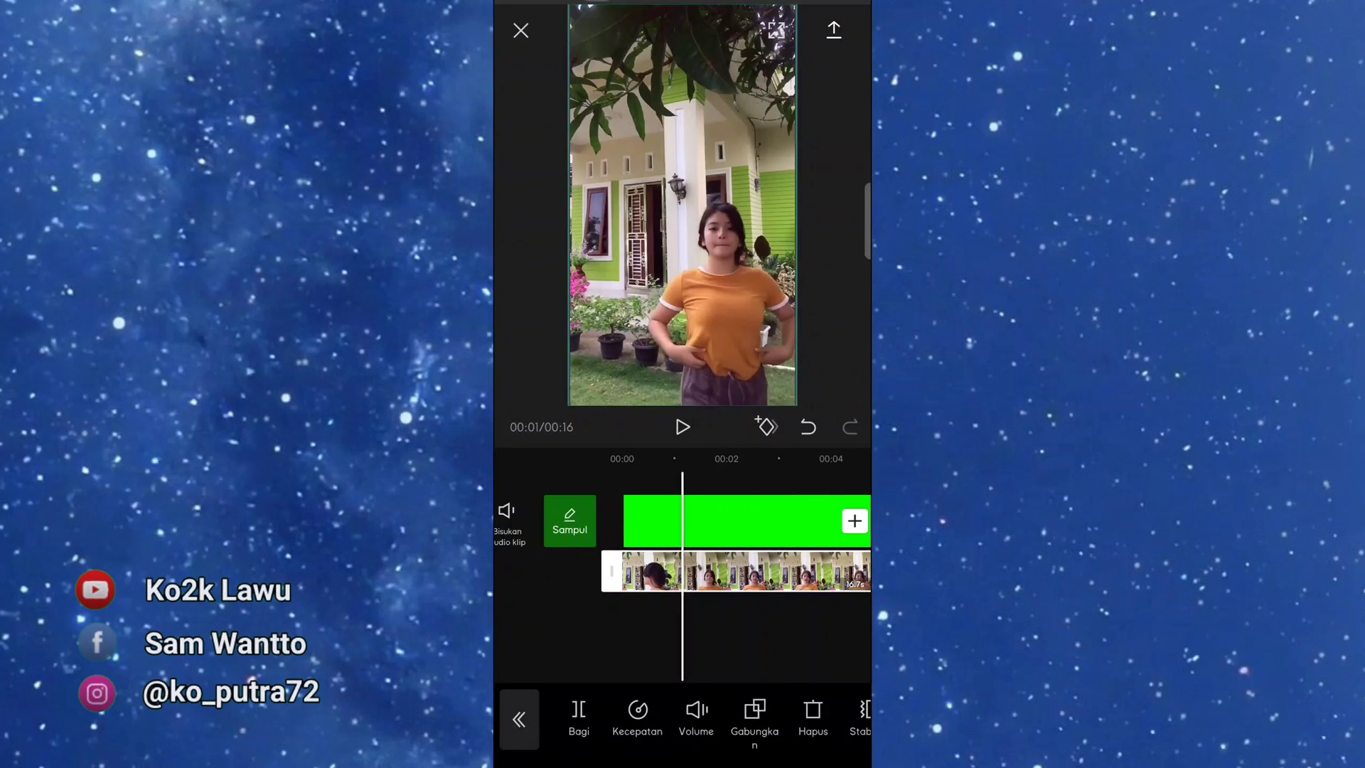
pyautogui.hscroll(5, 683, 718)
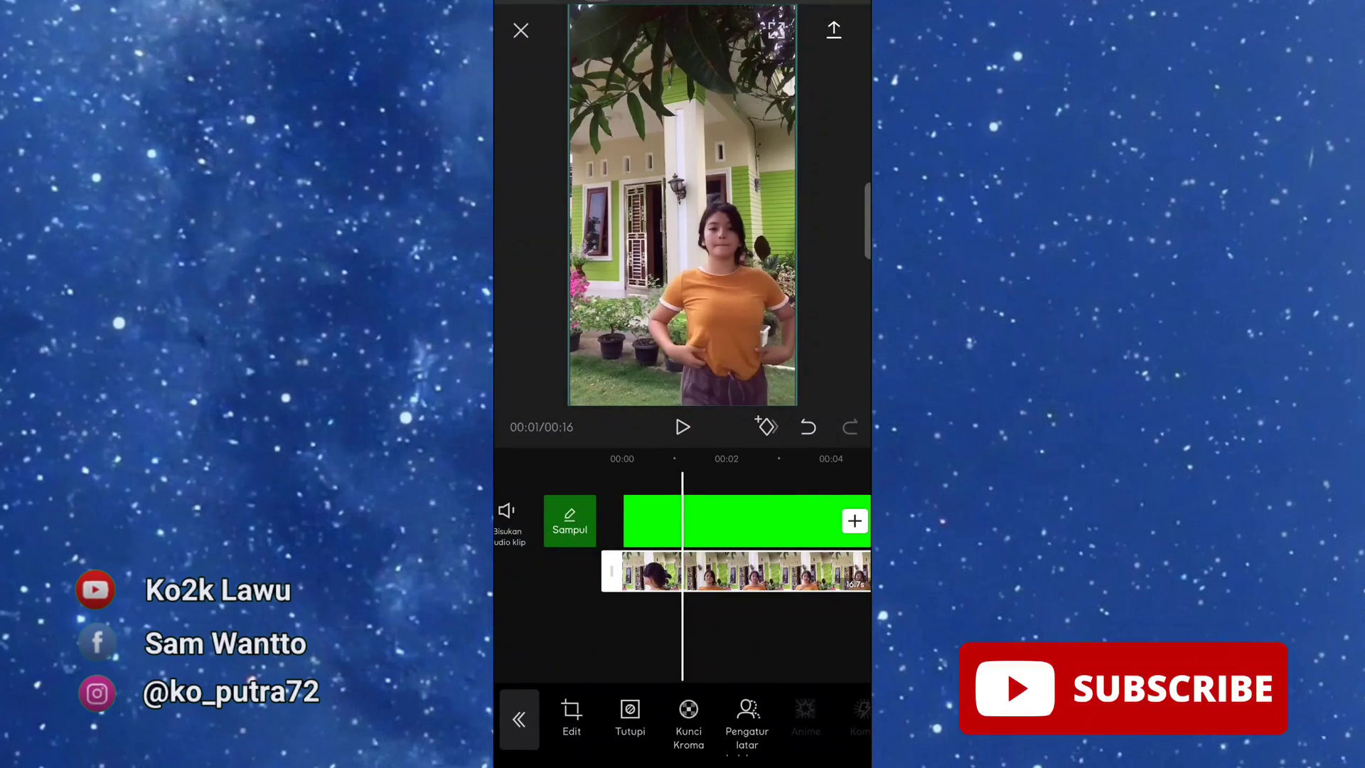
pyautogui.click(746, 717)
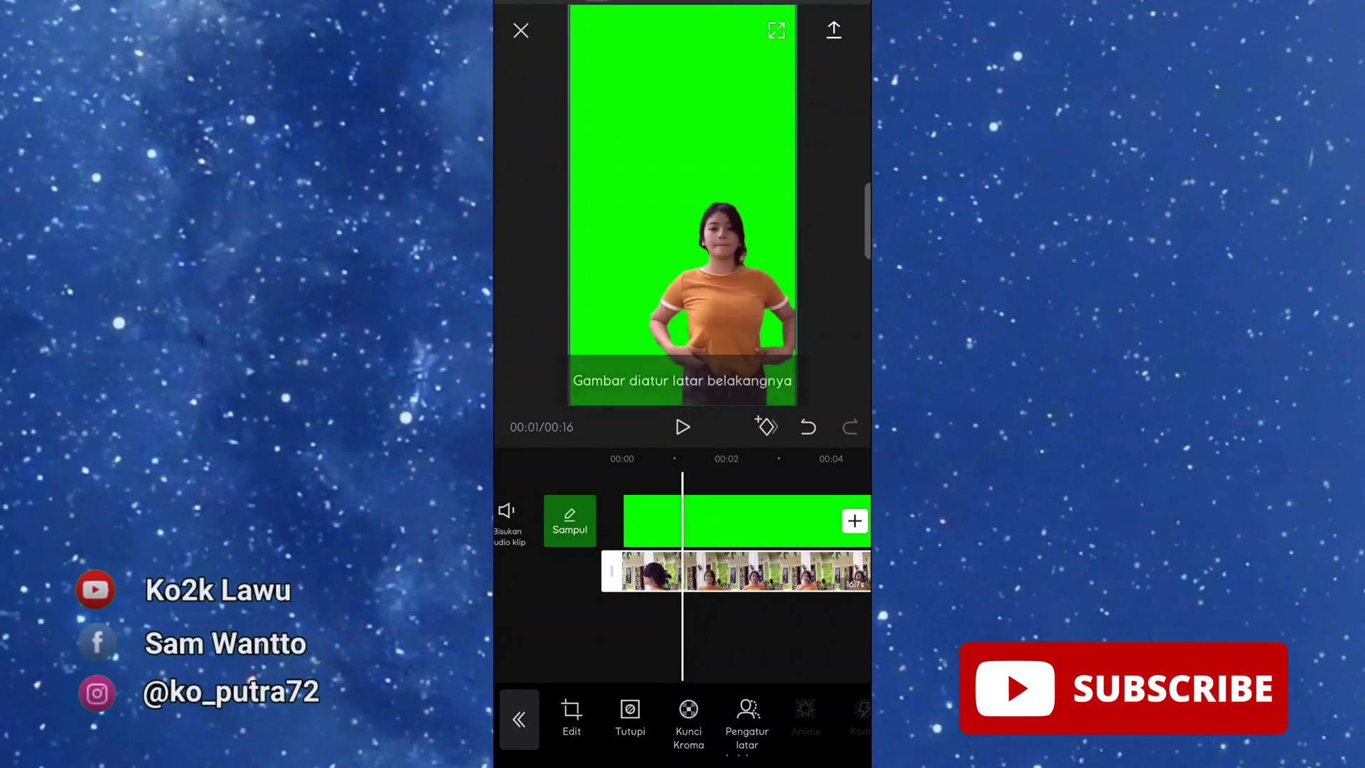
pyautogui.hscroll(-2, 736, 544)
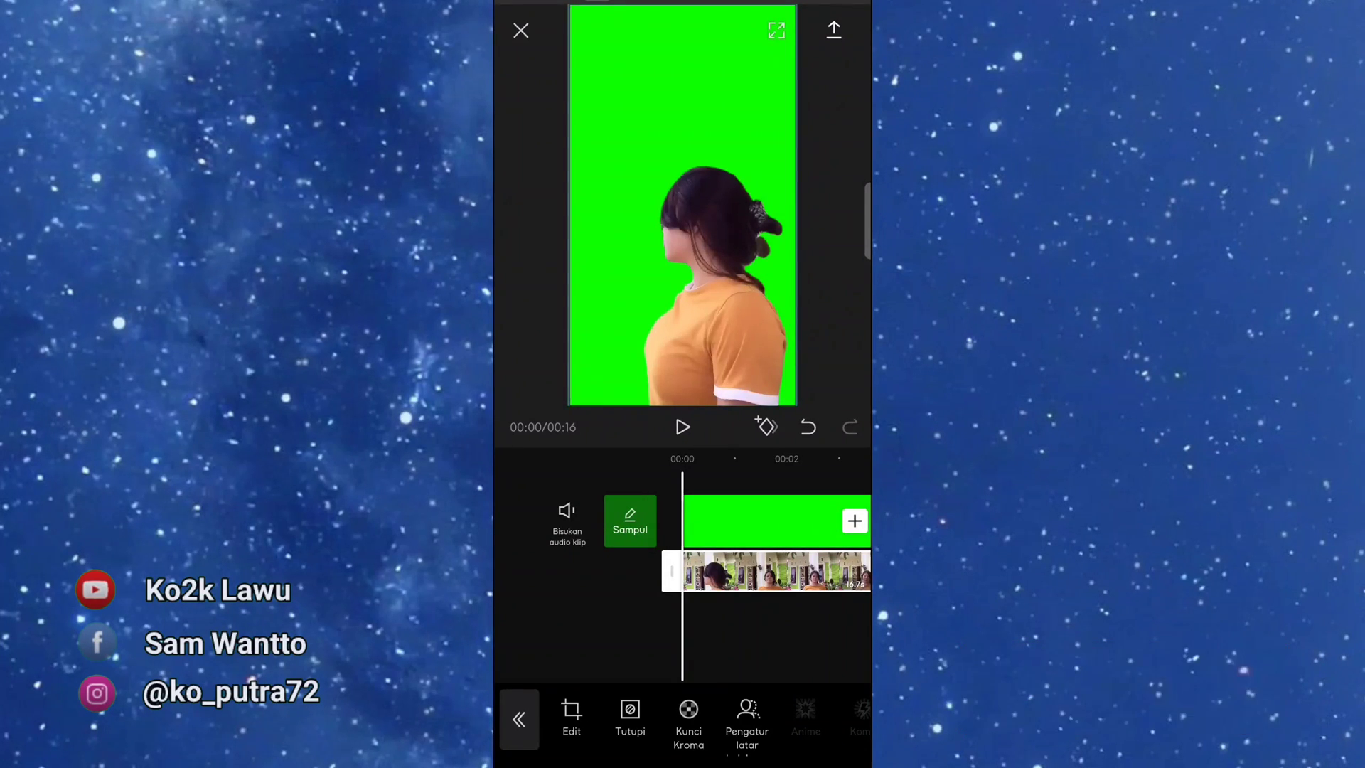
# Play the video, accept Kompres for the HD clips, and scrub back to the start
pyautogui.click(683, 426)
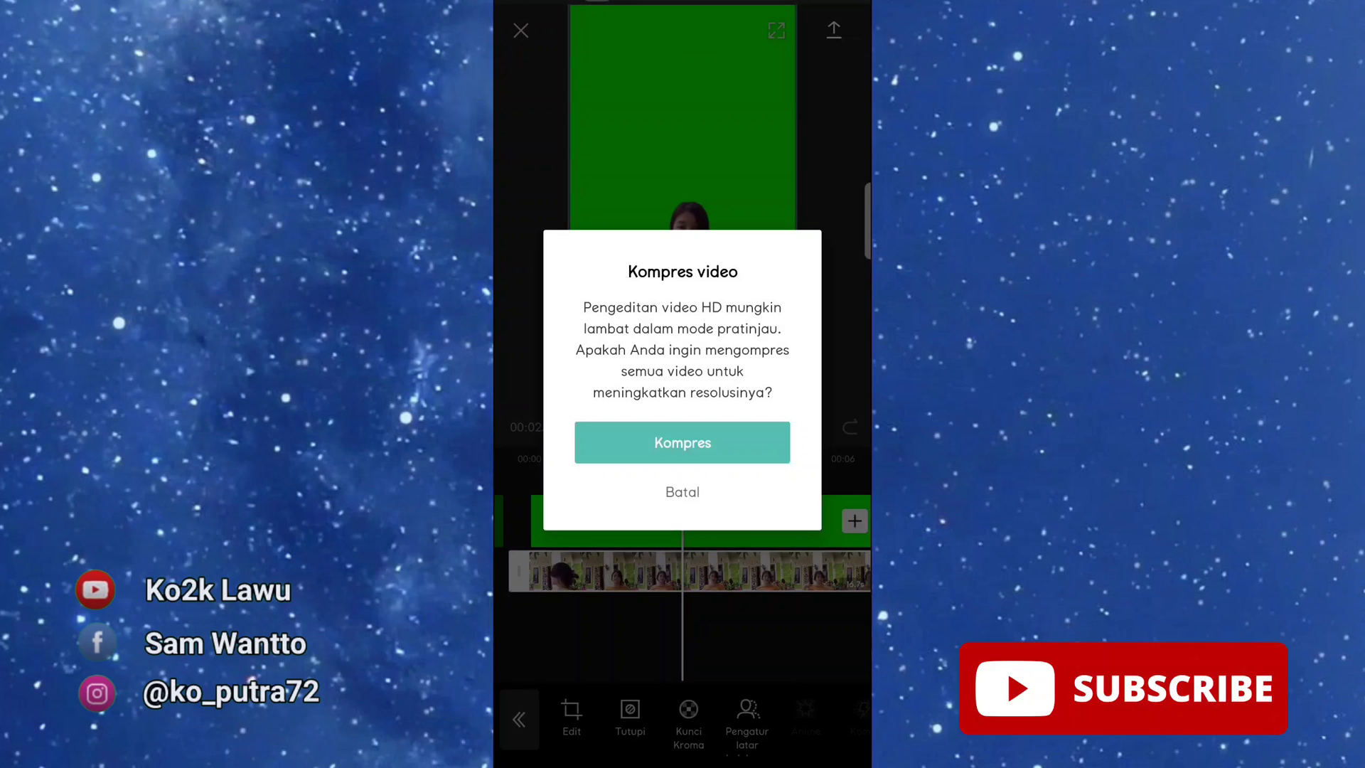
pyautogui.click(683, 443)
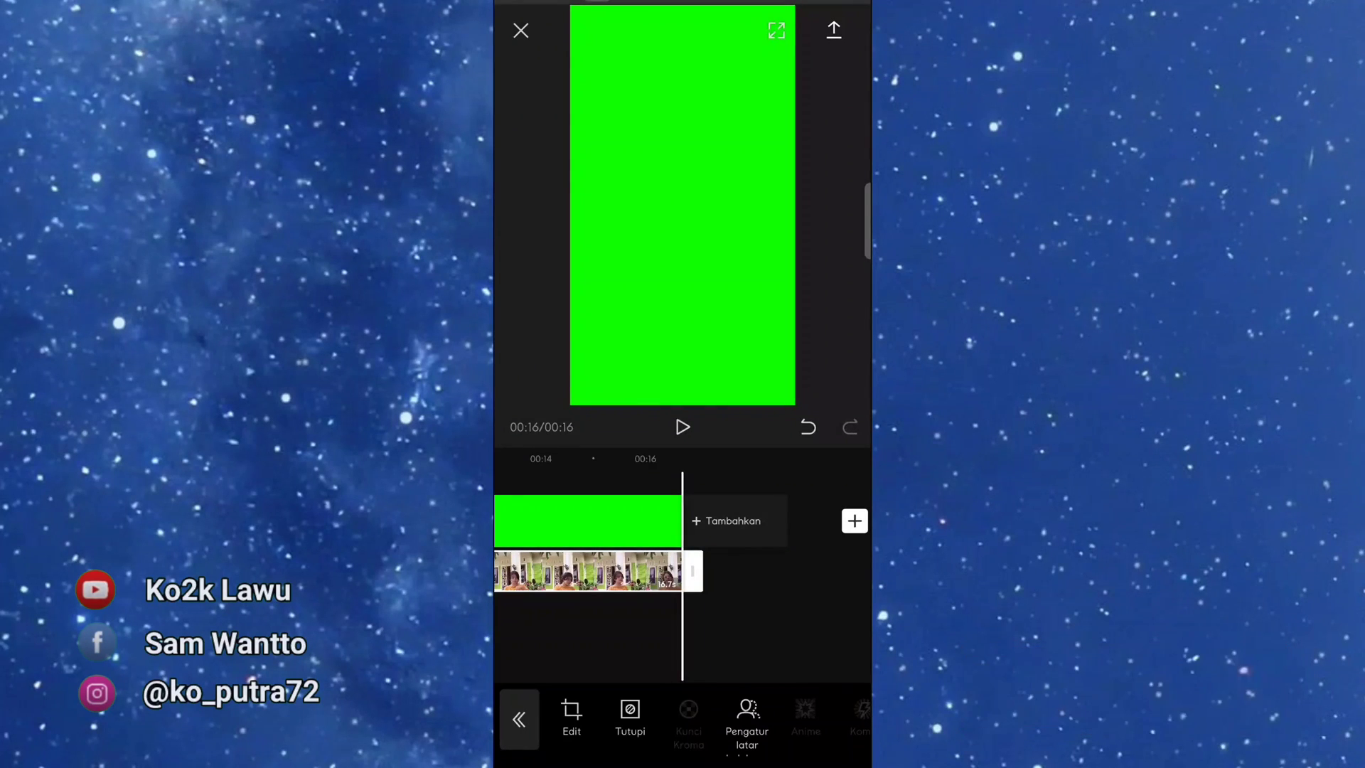
pyautogui.moveTo(604, 569); pyautogui.dragTo(818, 569)
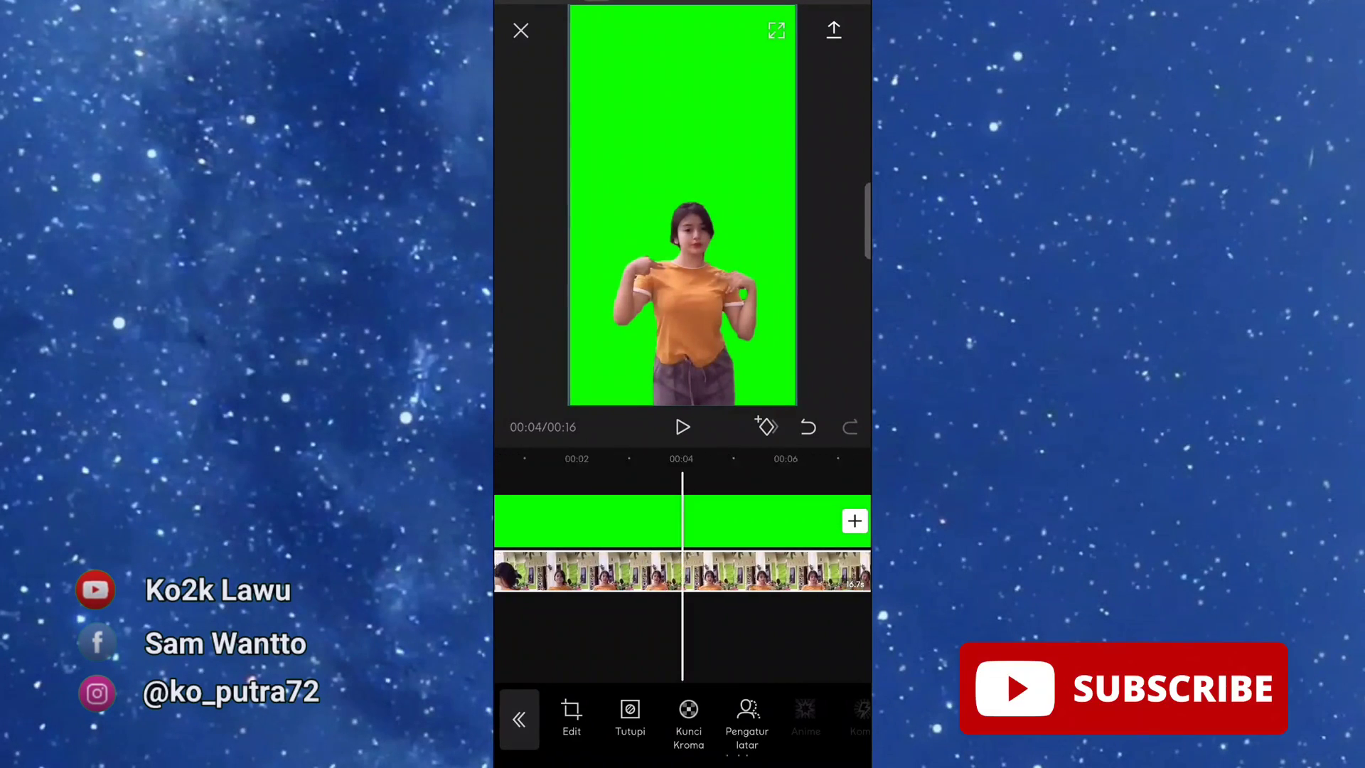
pyautogui.moveTo(568, 568); pyautogui.dragTo(817, 568)
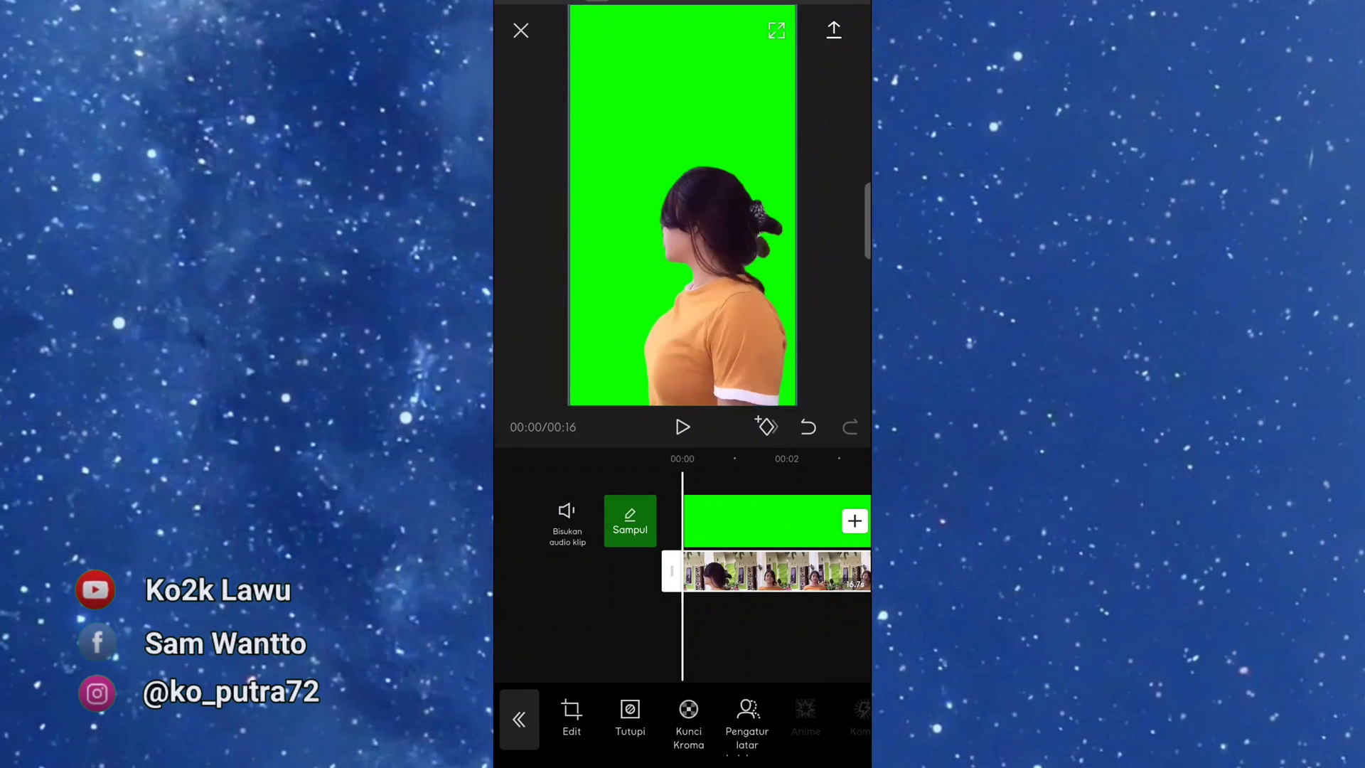
# Export the video at 1080p resolution and 30 fps
pyautogui.click(833, 31)
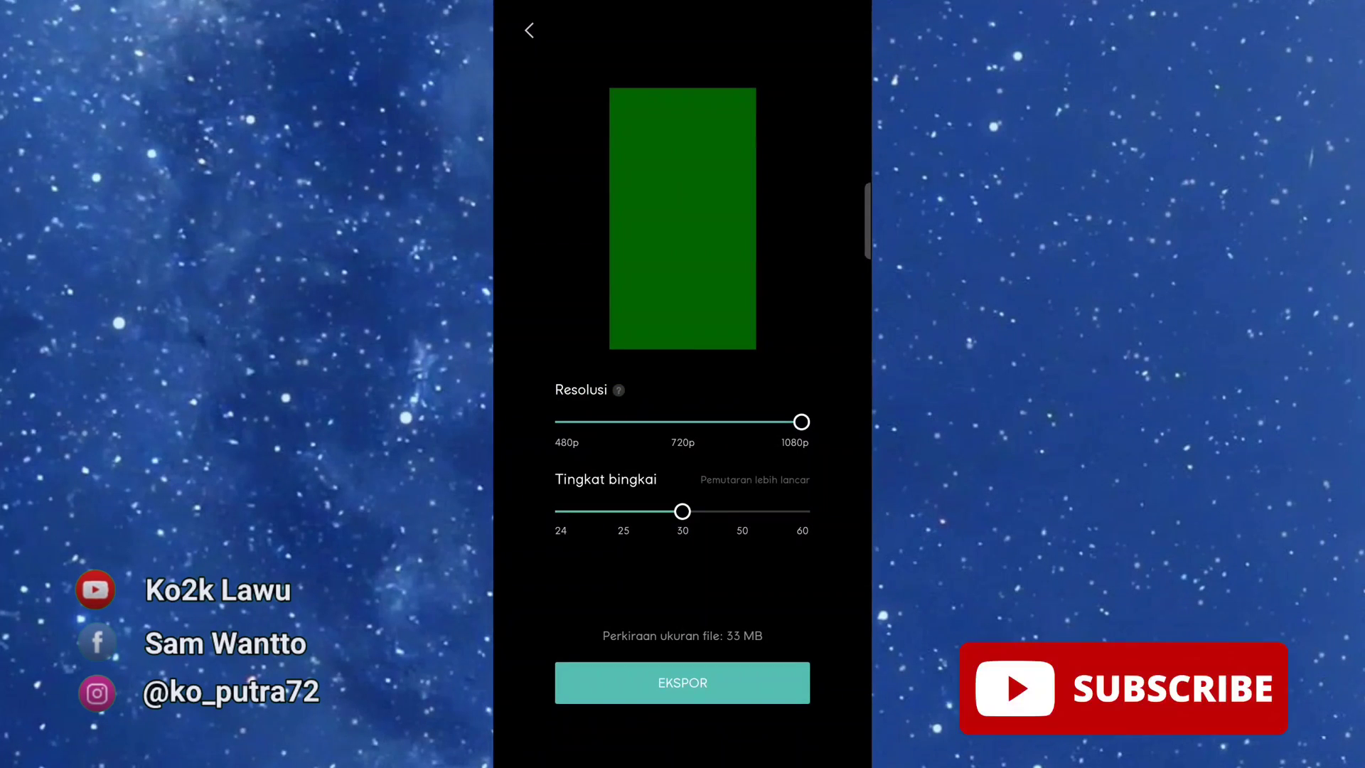
pyautogui.click(682, 683)
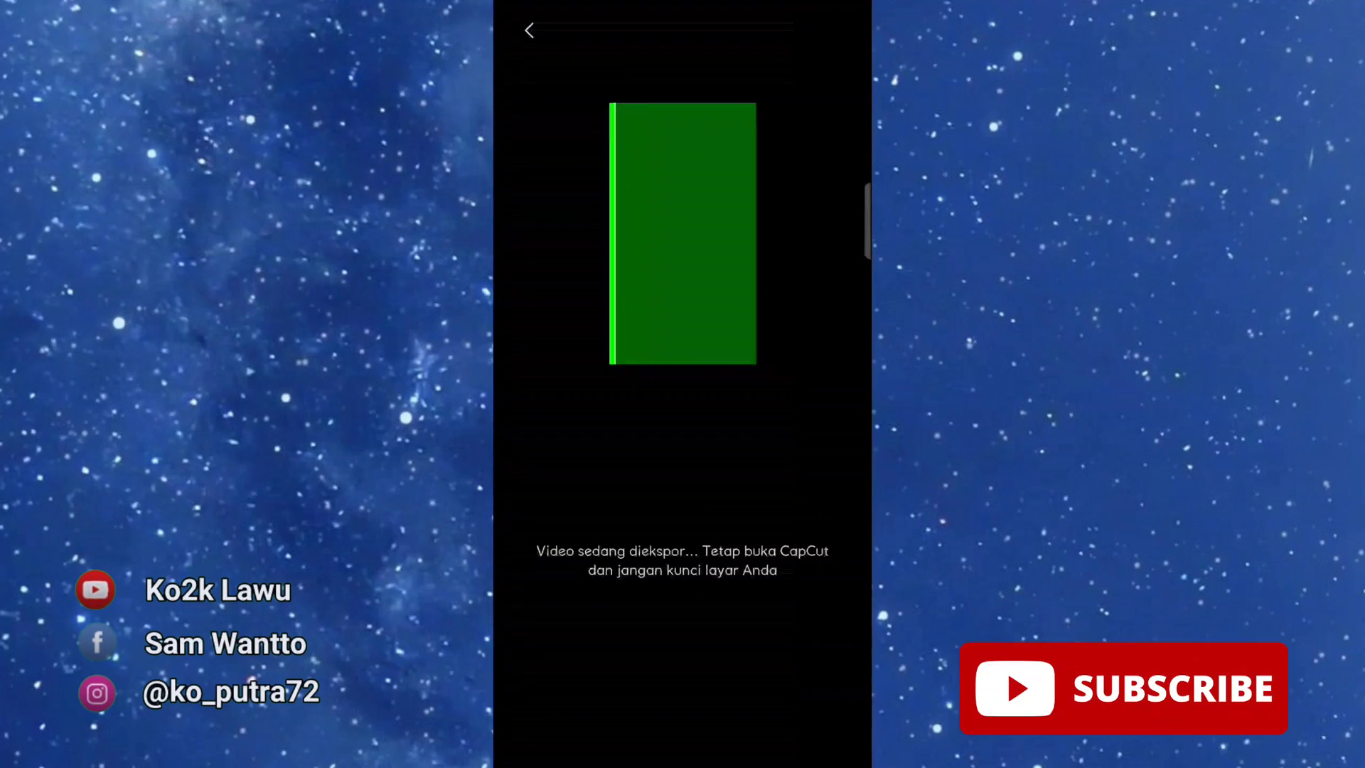